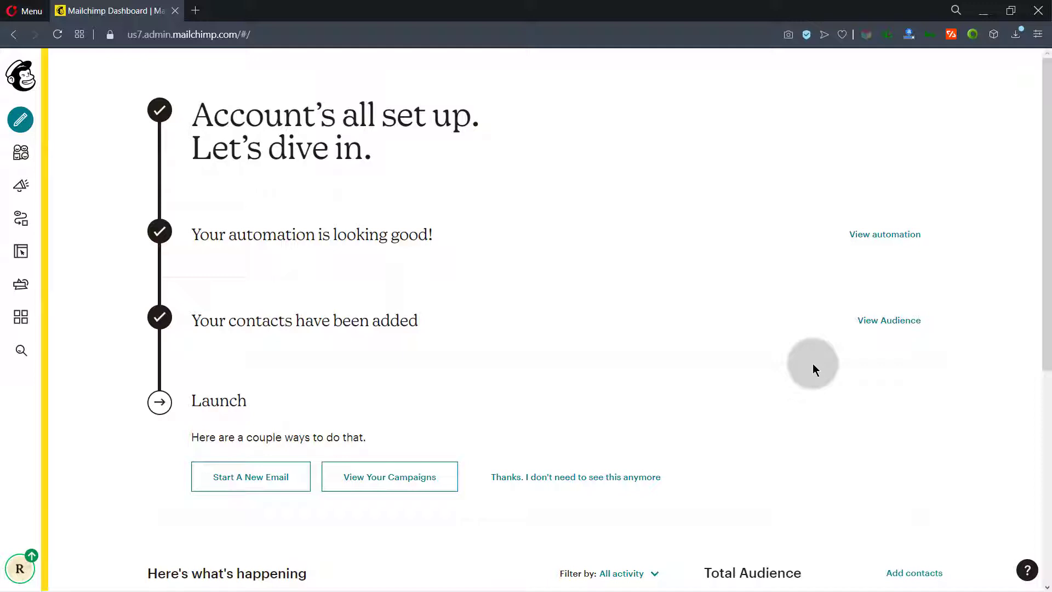
Dismiss the new-campaign chooser and go to Audience › Signup forms › Form builder
click(21, 118)
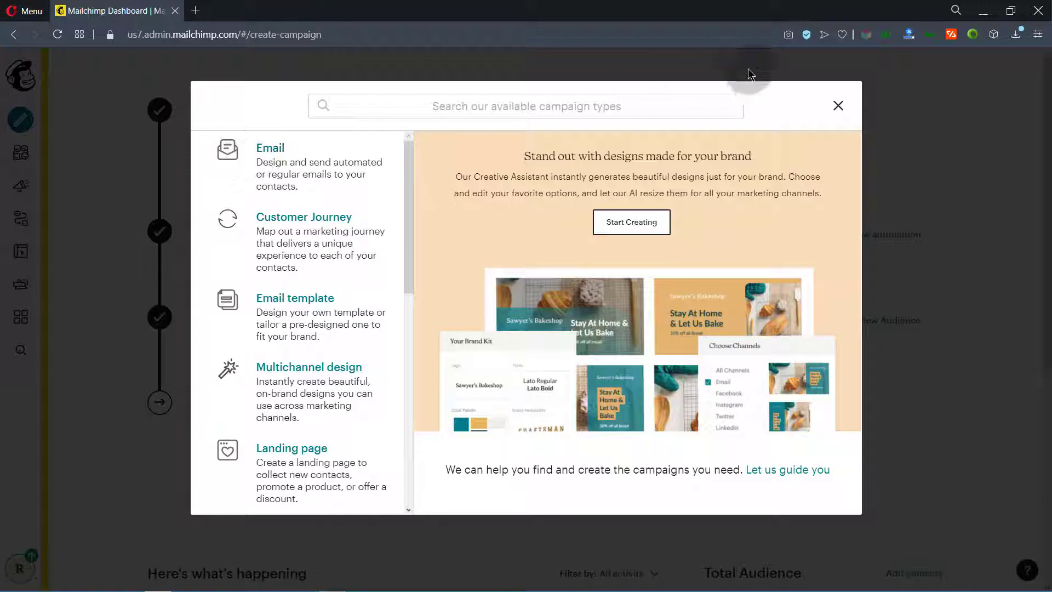
click(838, 105)
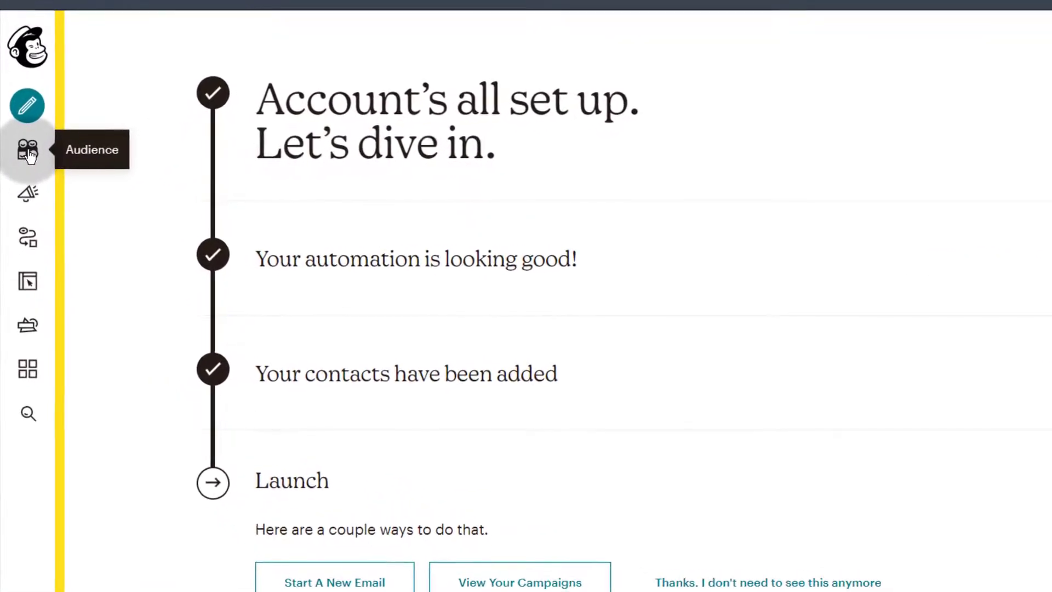
click(26, 153)
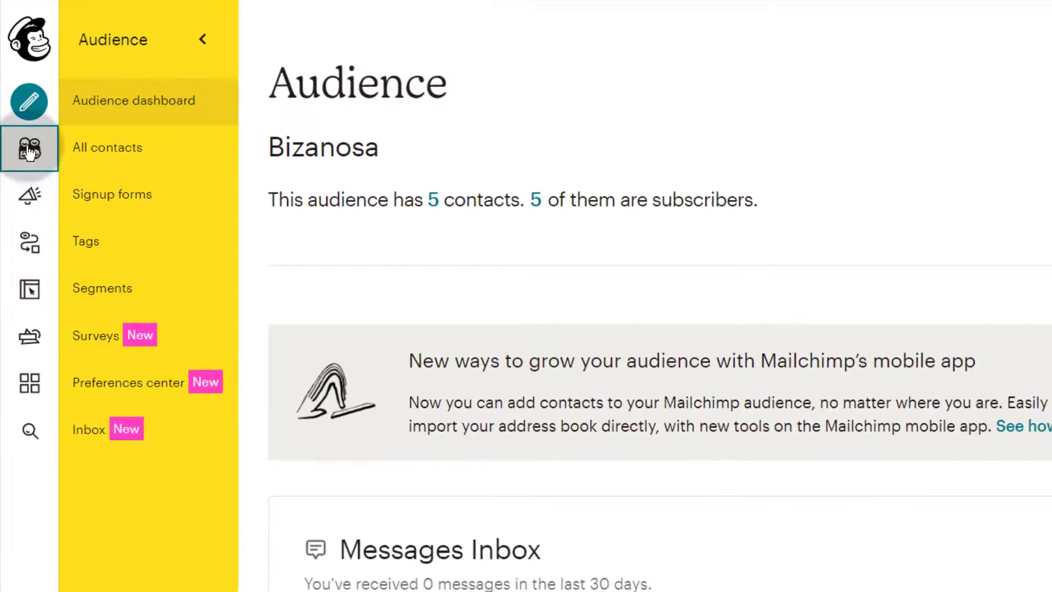
click(137, 204)
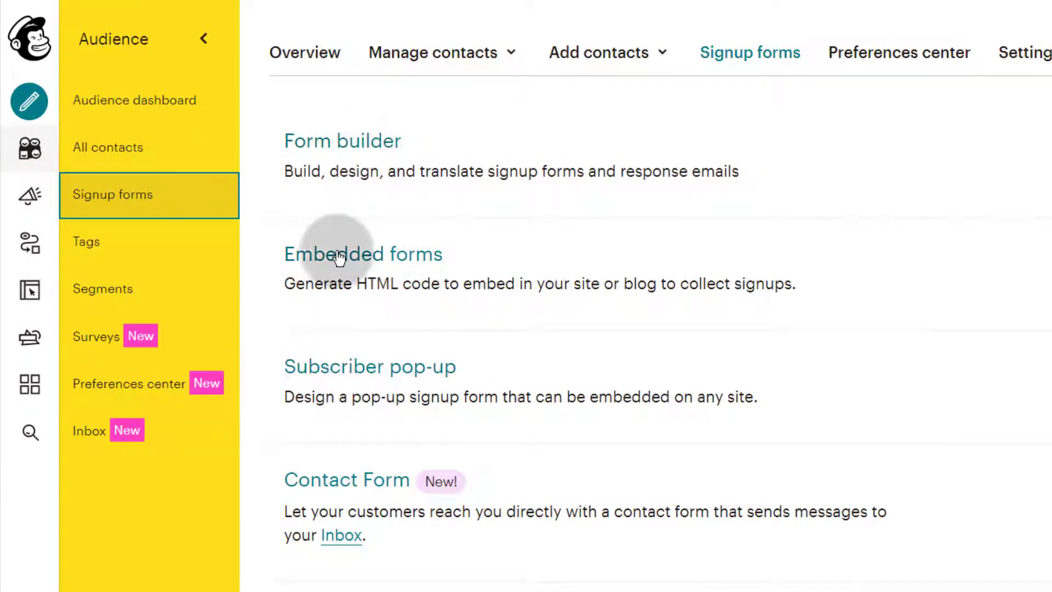
scroll(323, 296, up, 3)
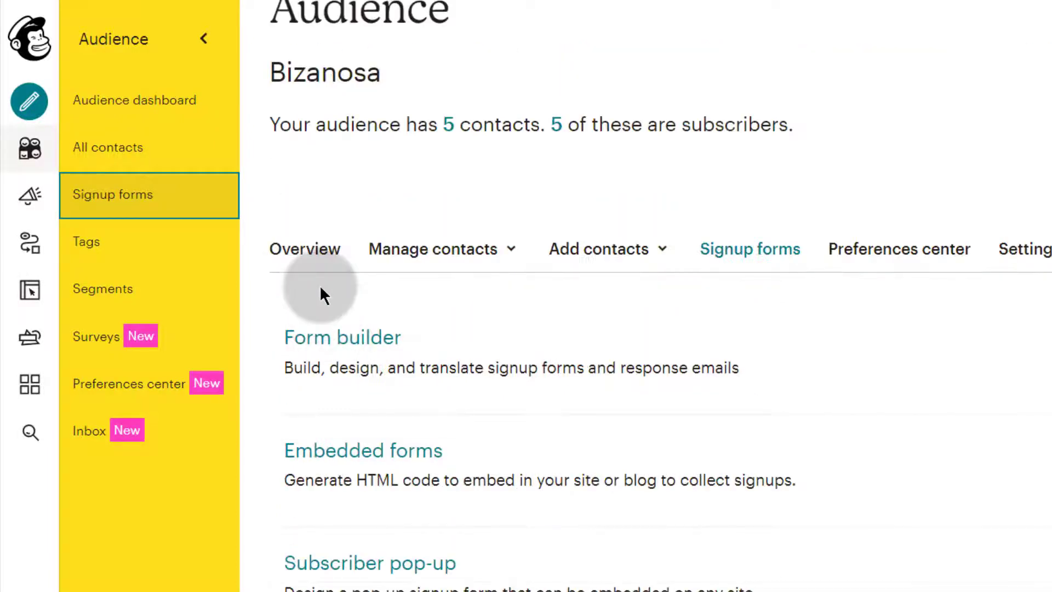
click(344, 332)
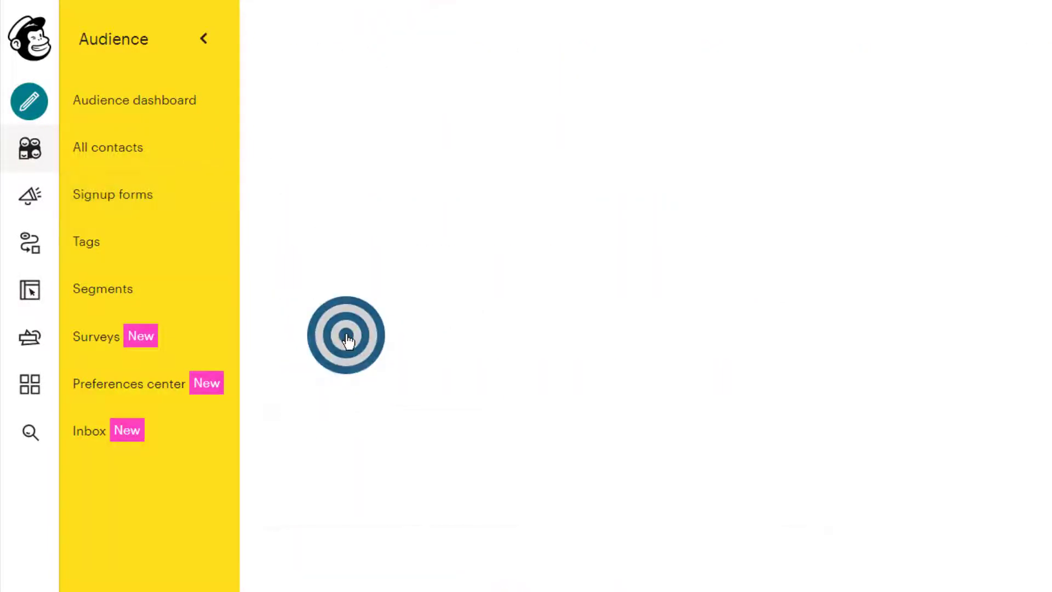
Copy the signup form URL and load it in a new browser tab to see the live form
scroll(636, 433, down, 5)
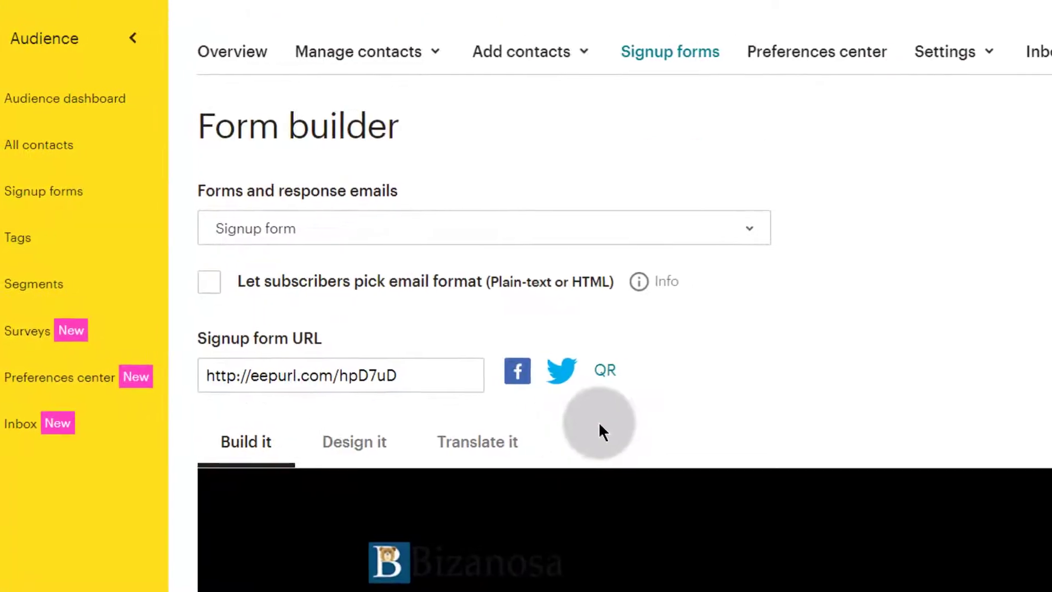
click(326, 364)
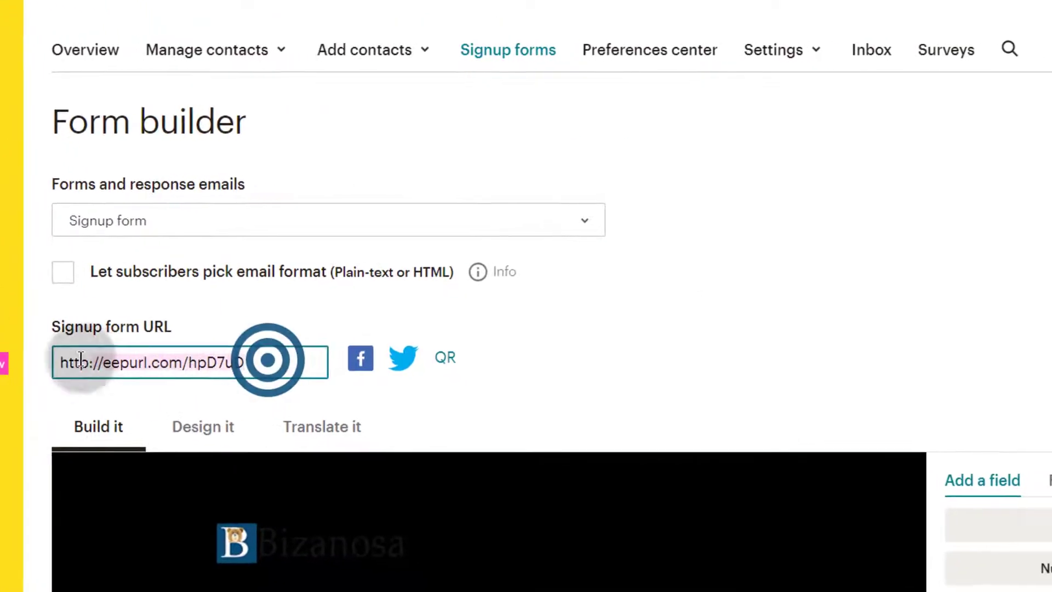
right_click(59, 361)
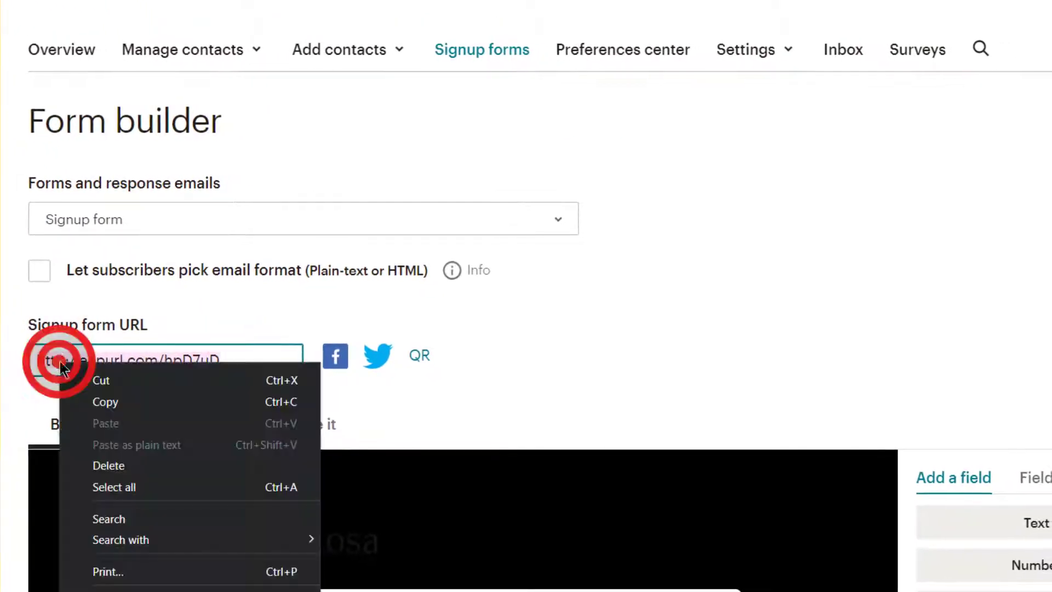
click(104, 403)
click(236, 35)
key(ctrl+v)
key(Return)
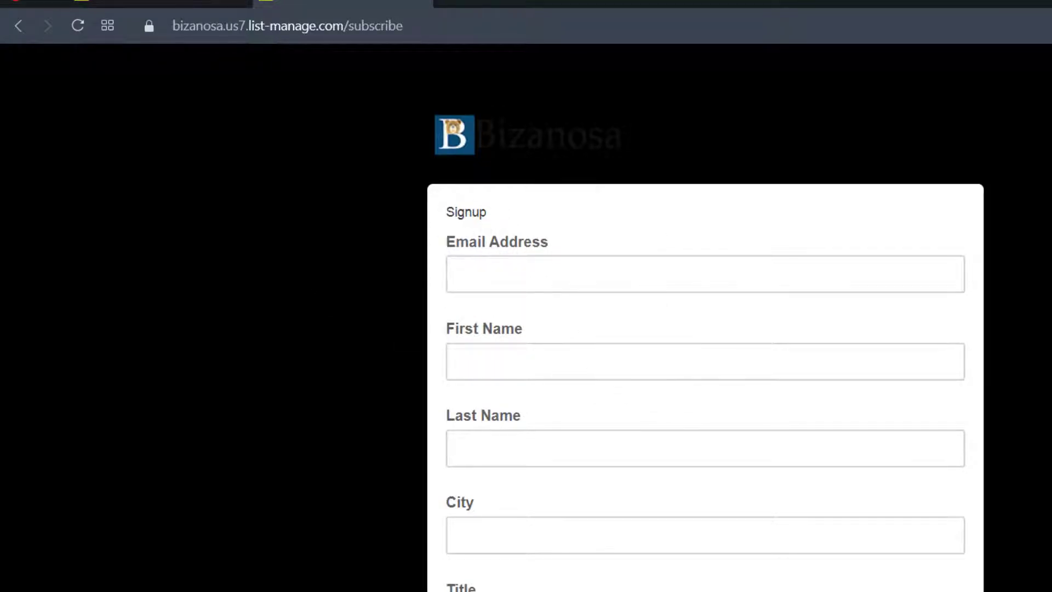
Close the live signup tab and review the signup form URL back in the Form builder
click(426, 4)
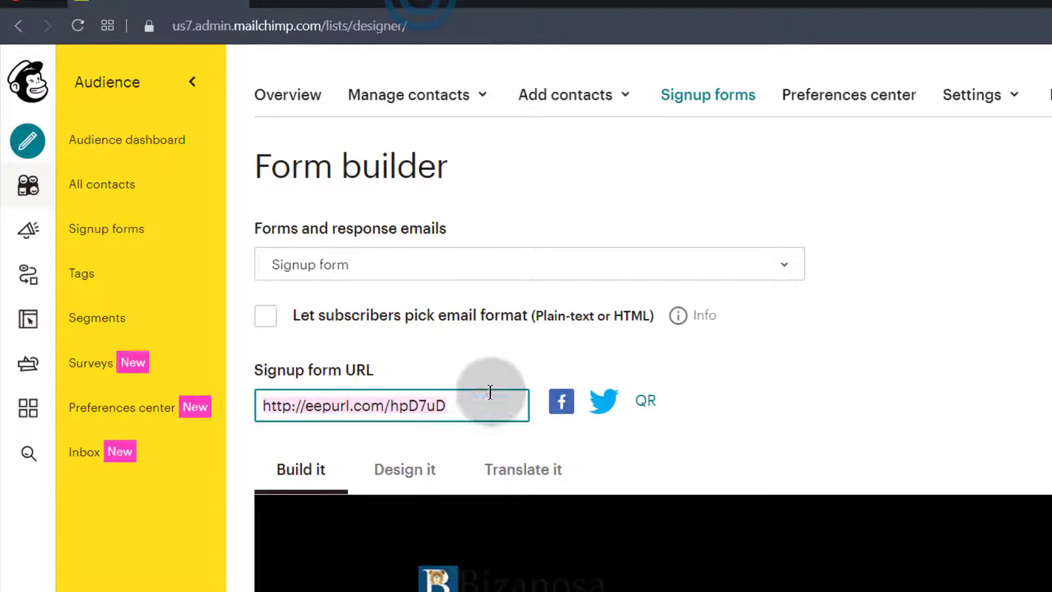
scroll(760, 439, down, 6)
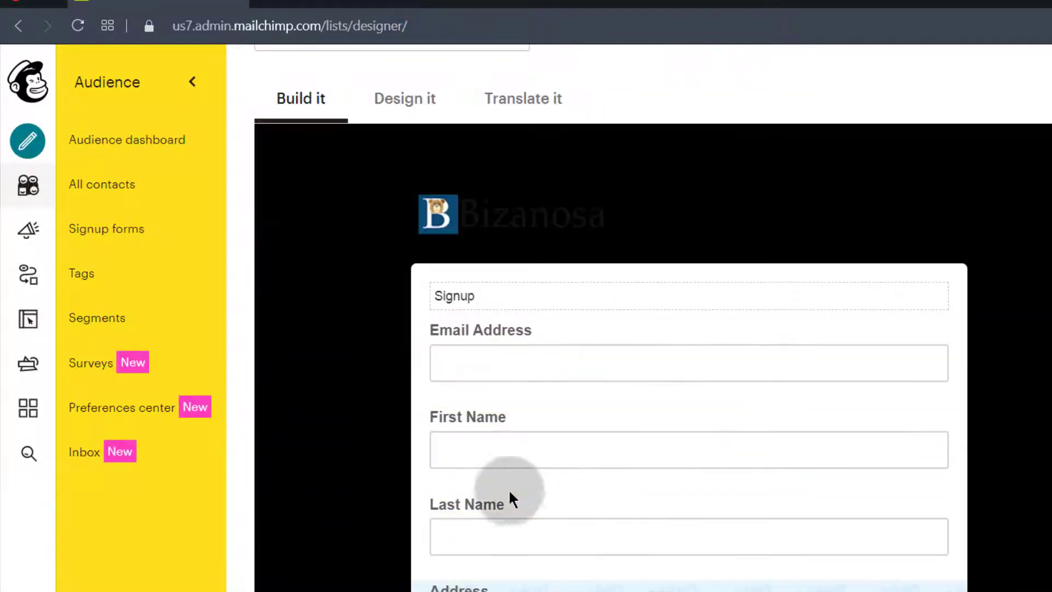
mouse_move(542, 221)
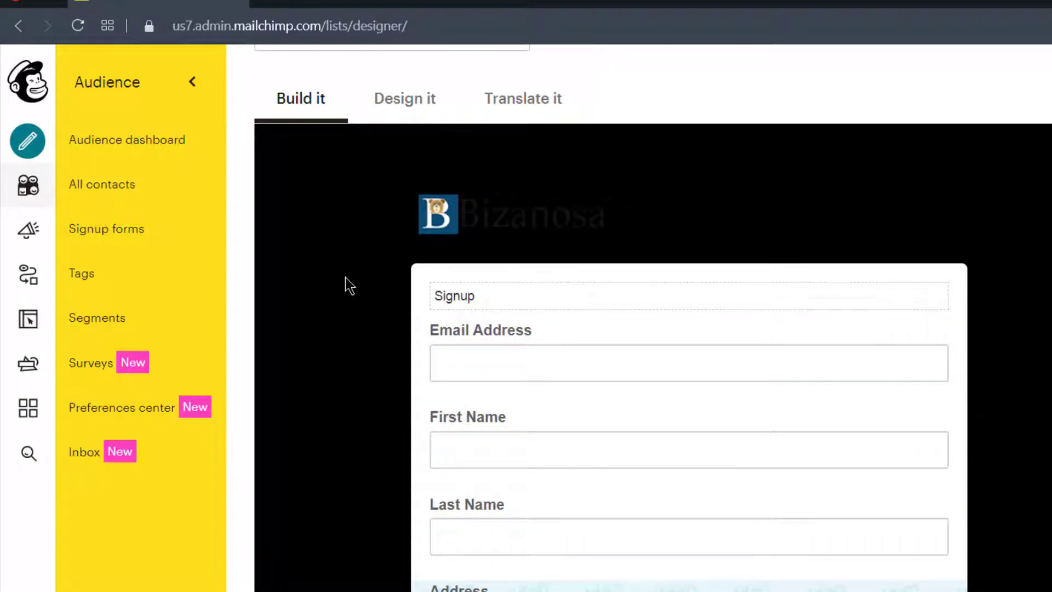
scroll(482, 432, up, 10)
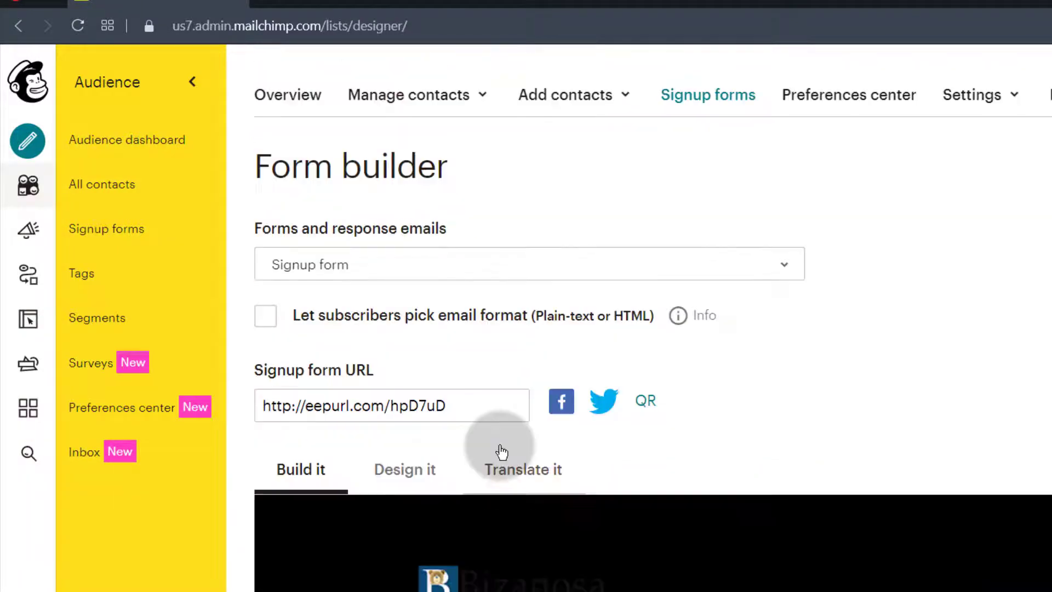
scroll(548, 482, down, 7)
scroll(630, 521, up, 4)
scroll(679, 581, down, 5)
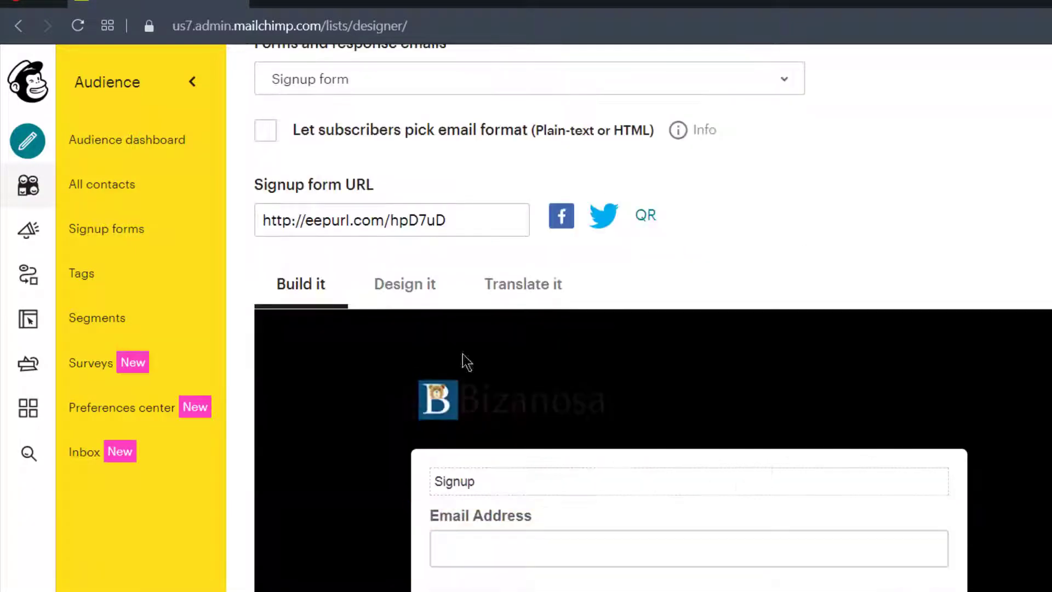
click(469, 221)
drag(470, 220, 252, 225)
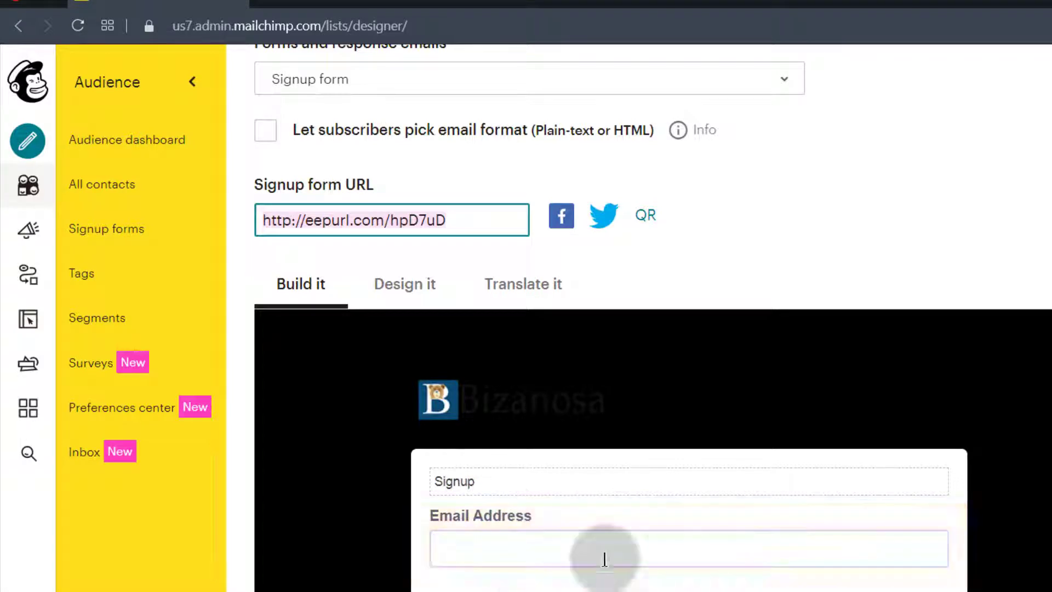
click(831, 262)
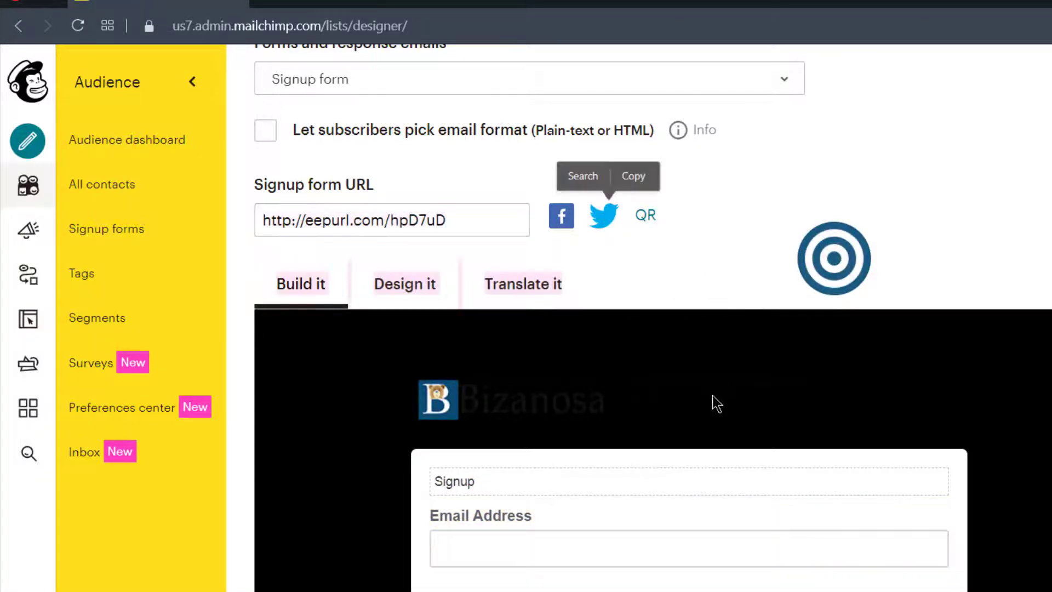
scroll(718, 422, up, 5)
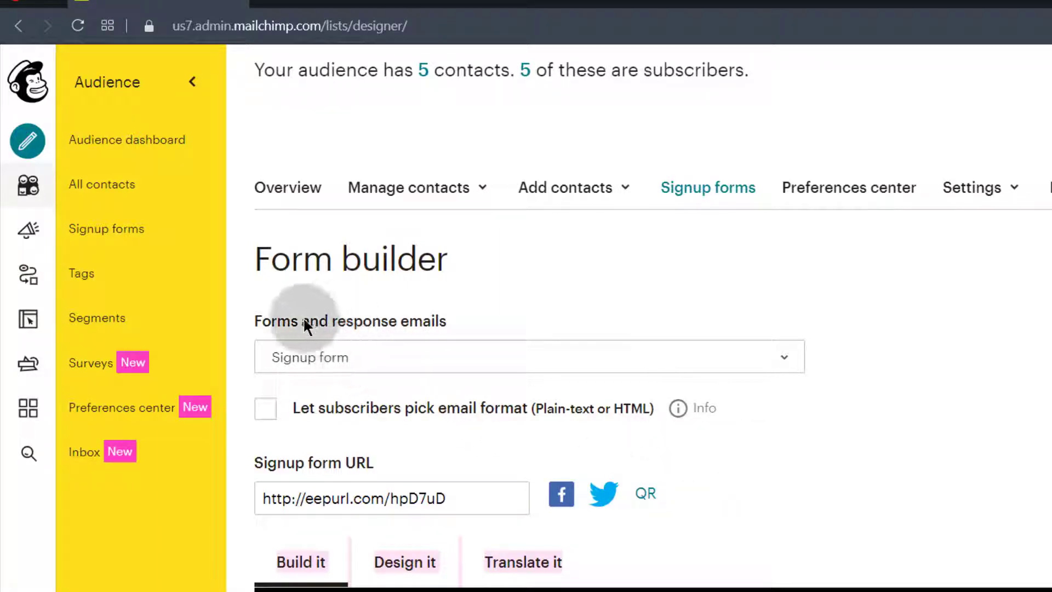
Choose Confirmation thank you page from the Forms and response emails list
click(439, 352)
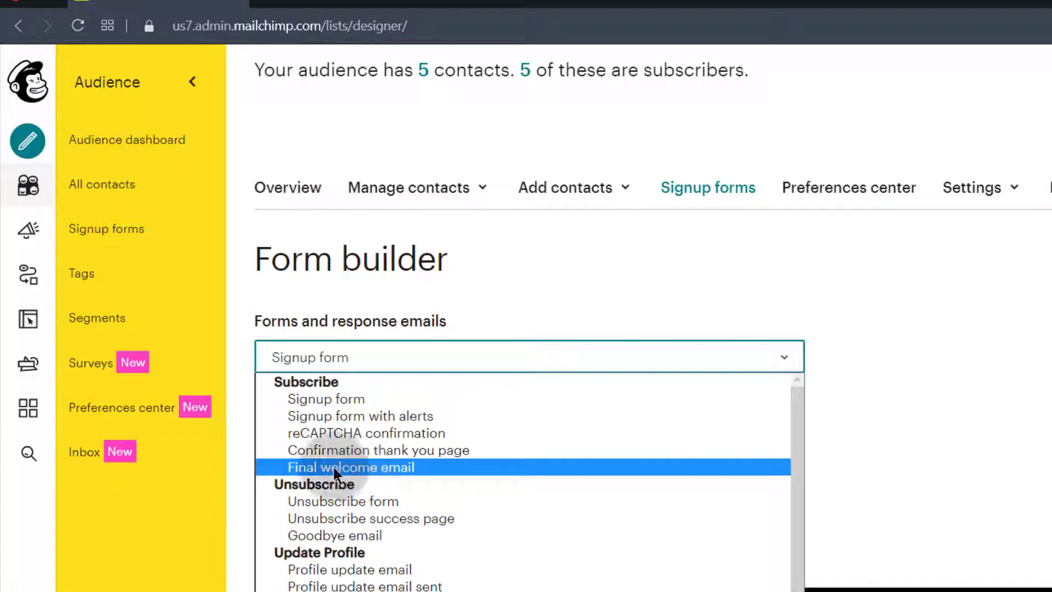
click(363, 451)
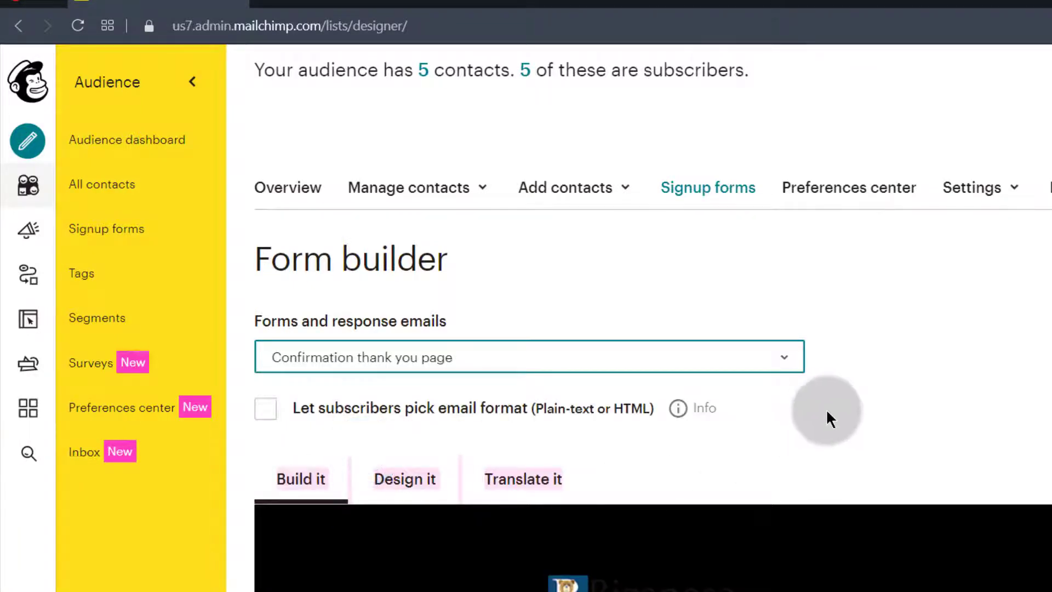
scroll(826, 409, down, 5)
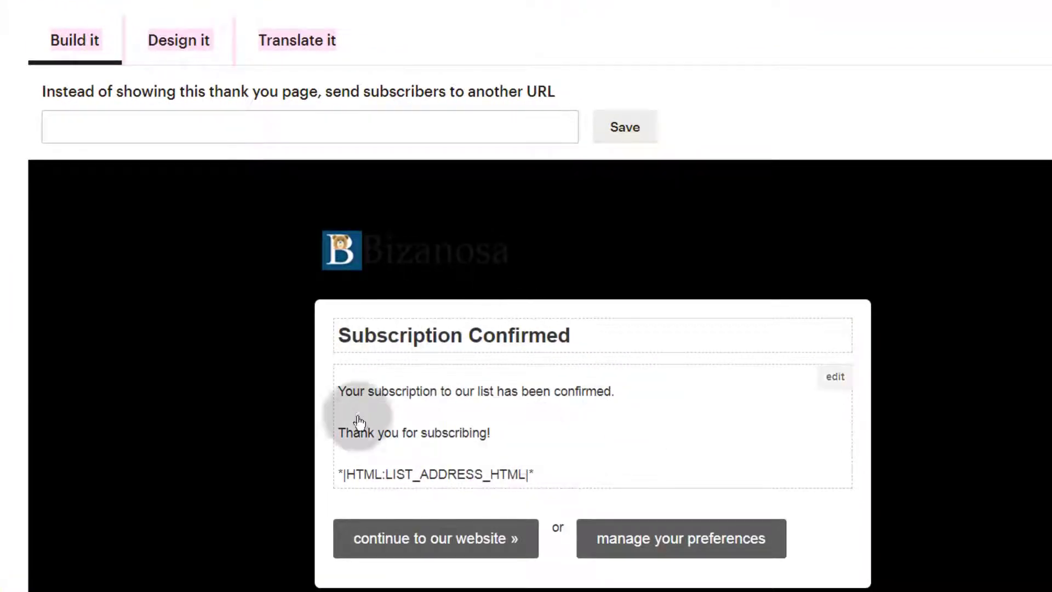
Paste the bizanosa.com article link as the thank-you page redirect URL and save it
scroll(564, 463, up, 4)
click(67, 392)
click(60, 408)
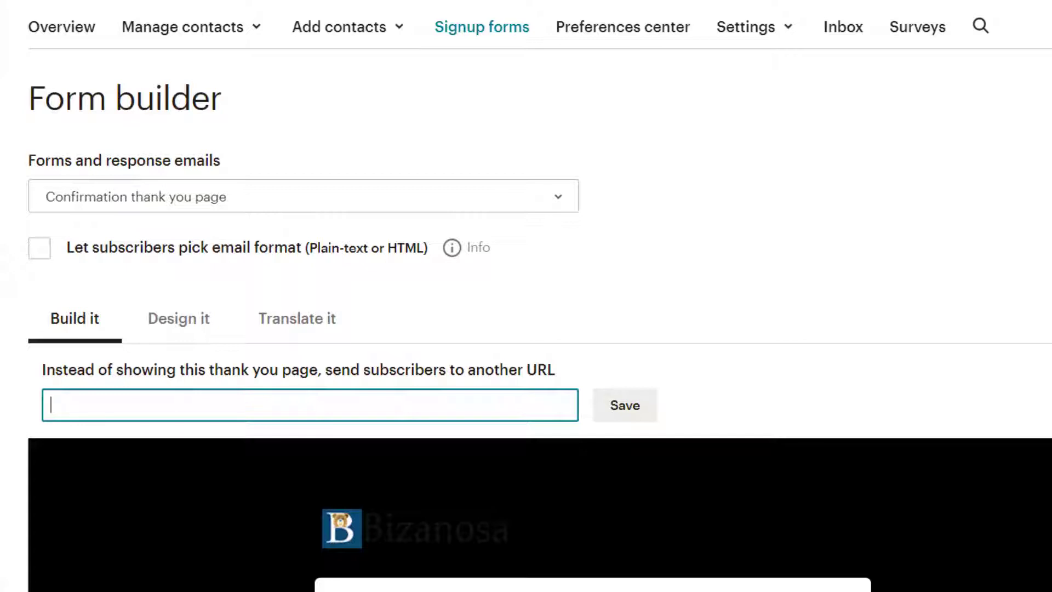
scroll(186, 458, down, 3)
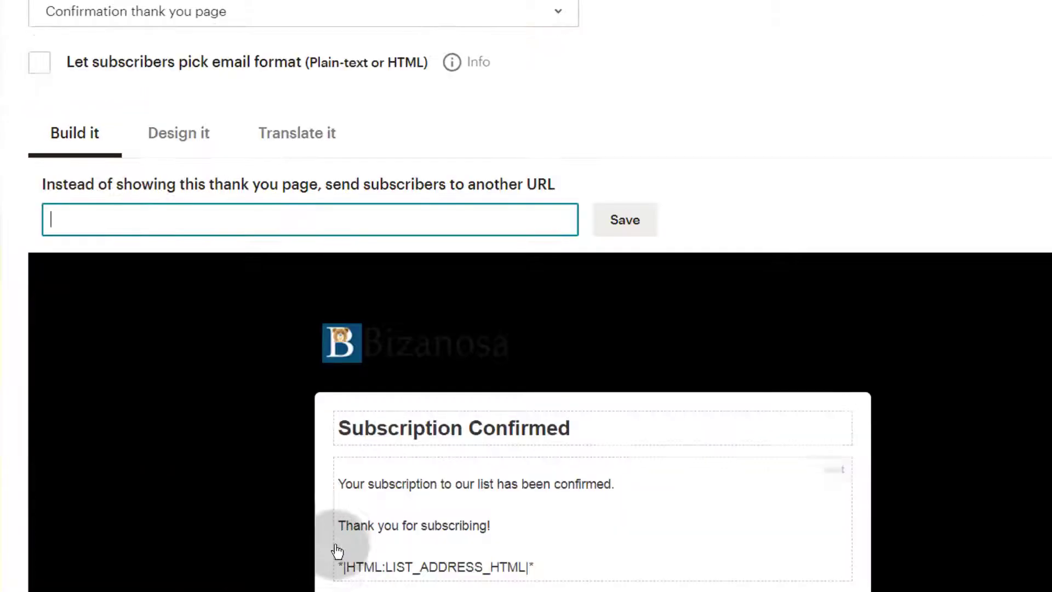
right_click(192, 222)
click(242, 338)
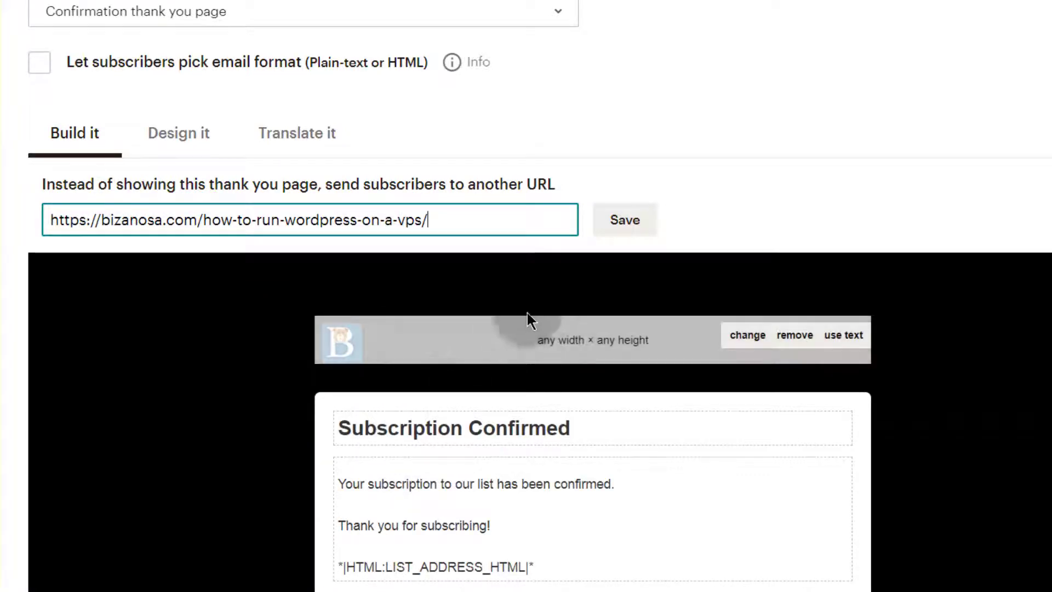
click(618, 229)
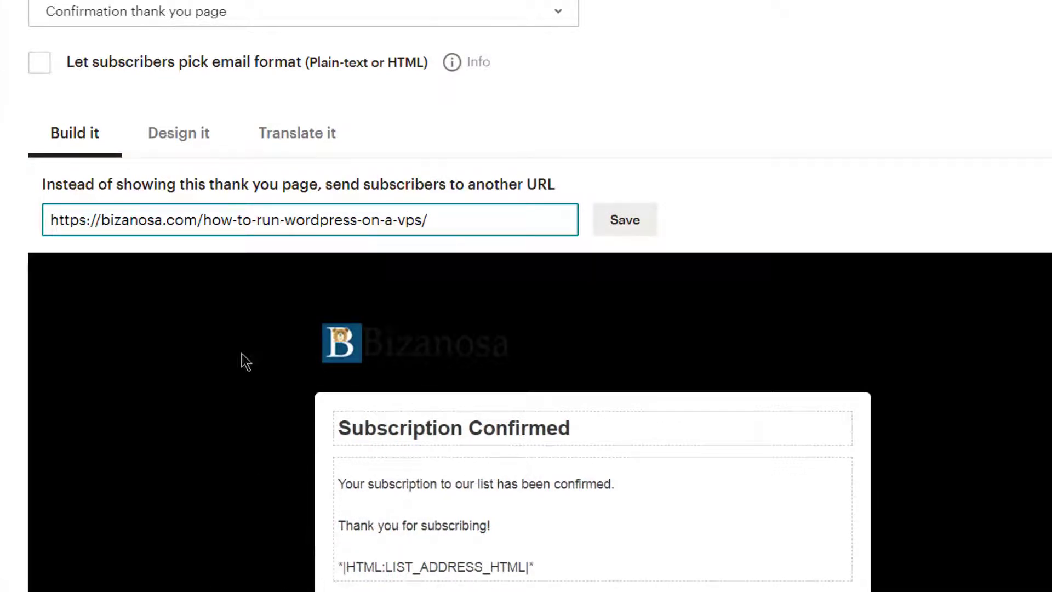
Clear the redirect URL and save the empty setting
drag(439, 220, 89, 253)
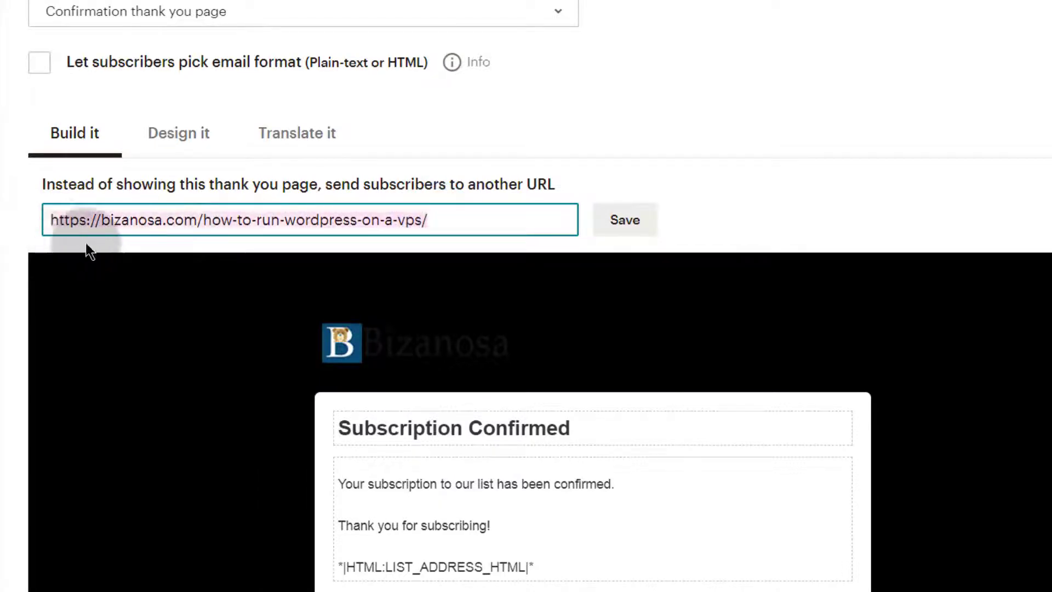
click(93, 244)
click(432, 34)
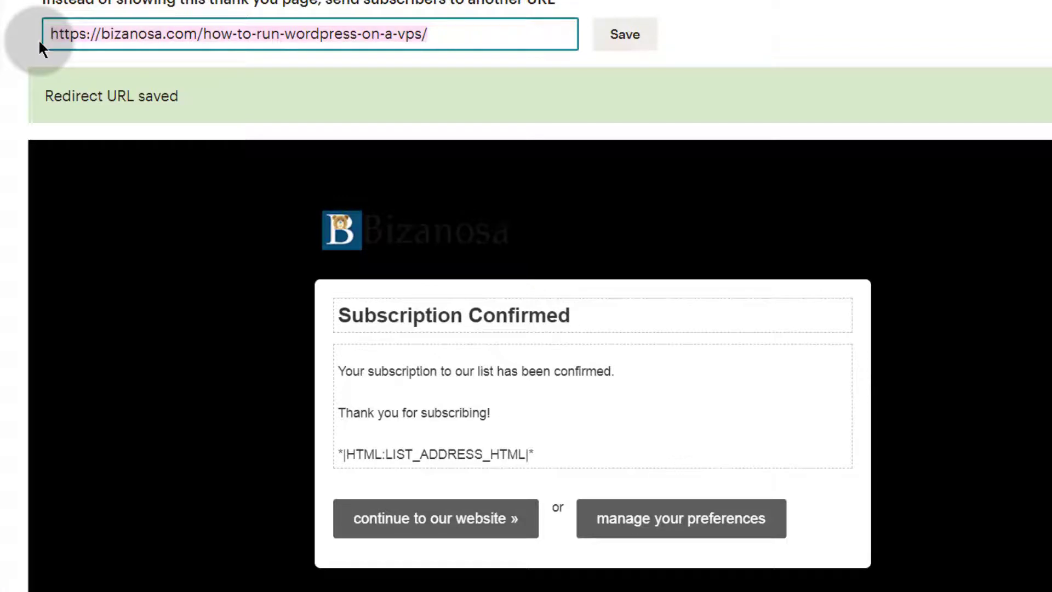
key(BackSpace)
click(629, 35)
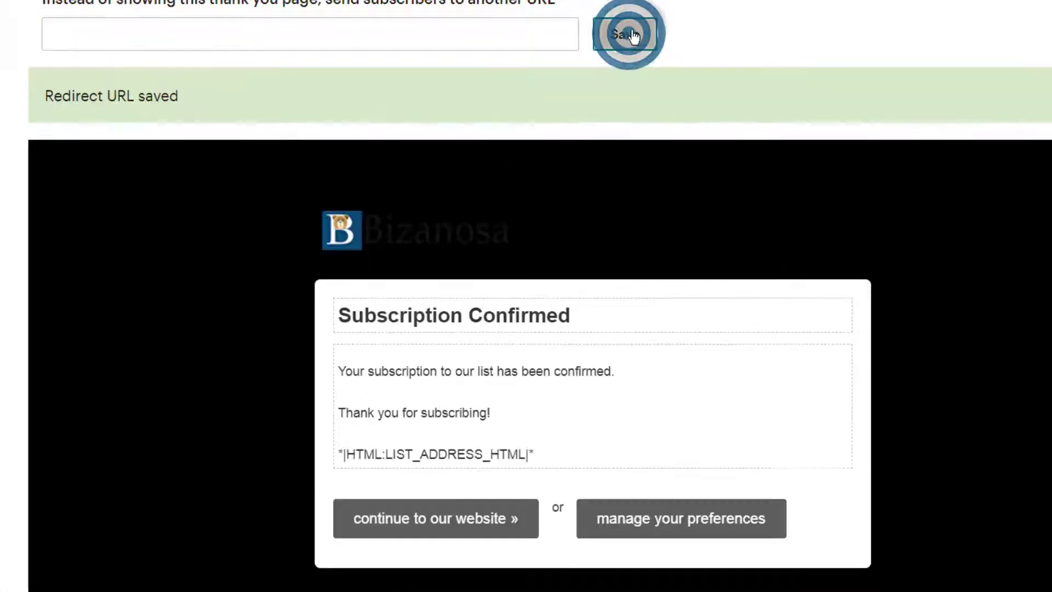
scroll(384, 164, down, 3)
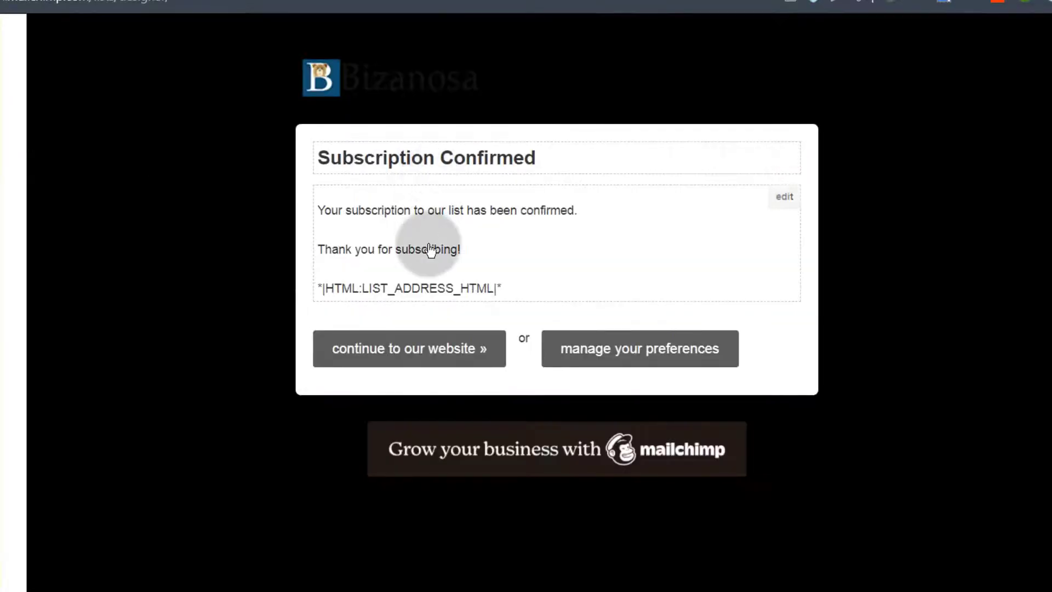
scroll(446, 213, up, 2)
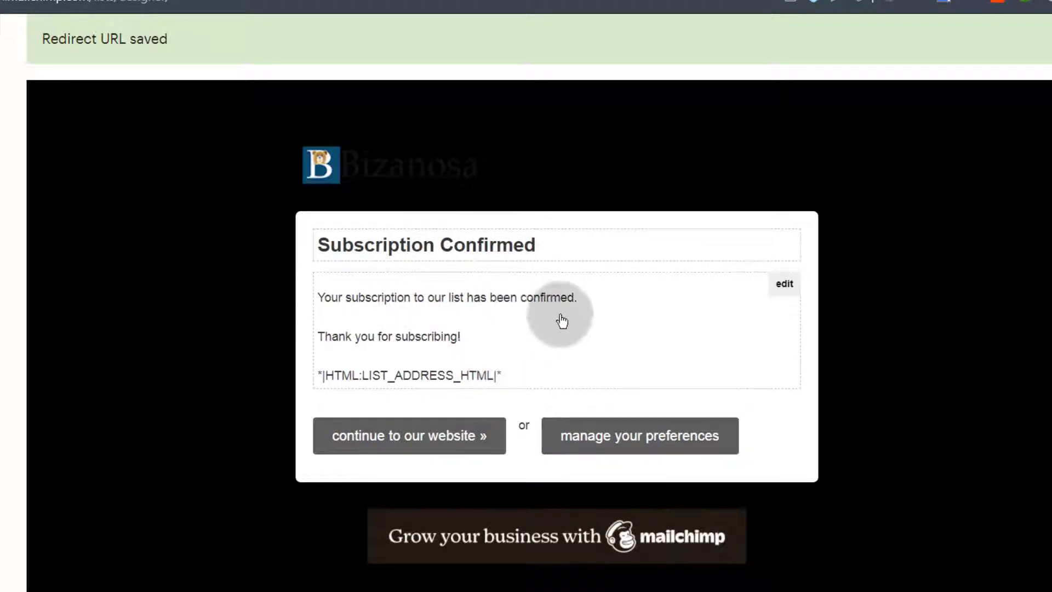
Set the thank-you page body text to font size 24
click(555, 242)
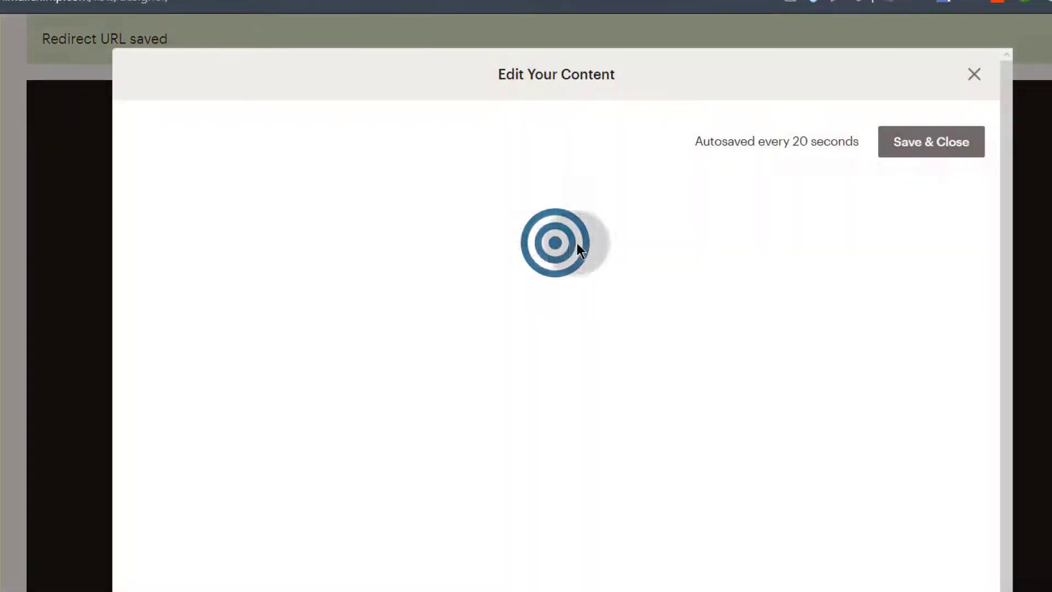
click(973, 75)
click(788, 293)
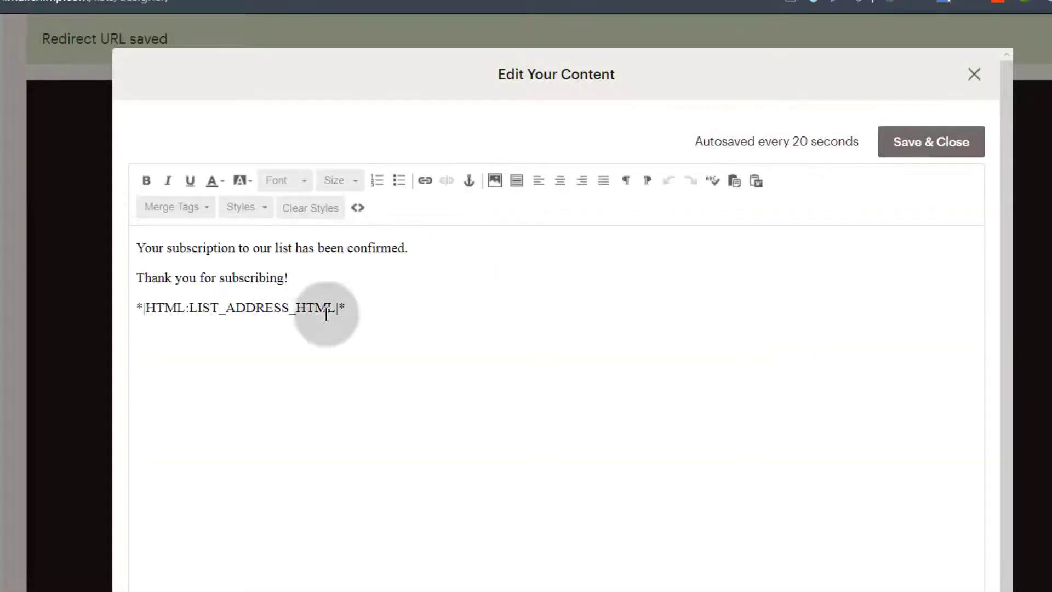
drag(133, 242, 400, 332)
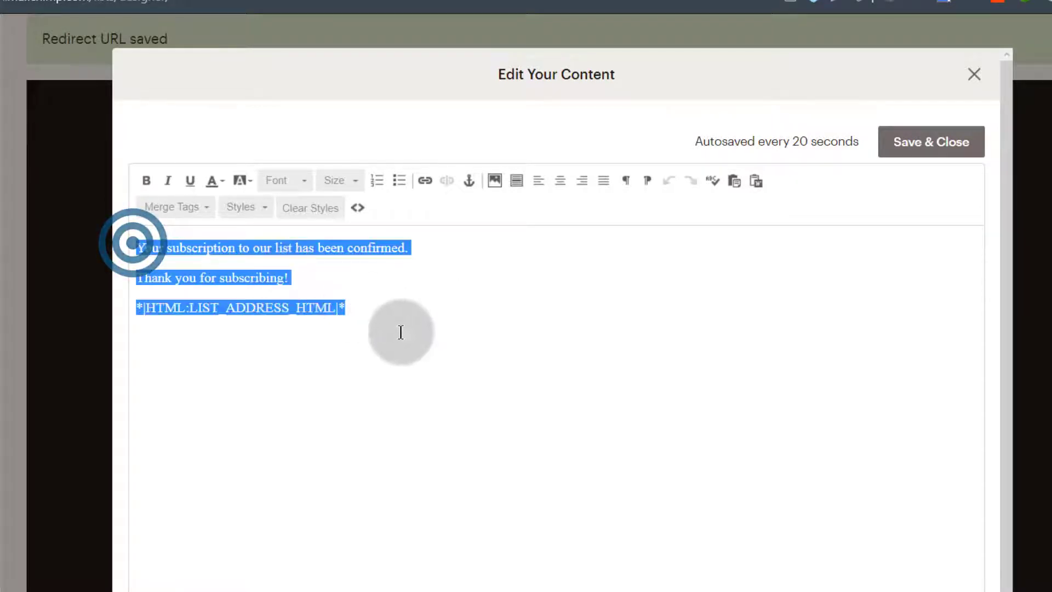
click(337, 181)
click(345, 279)
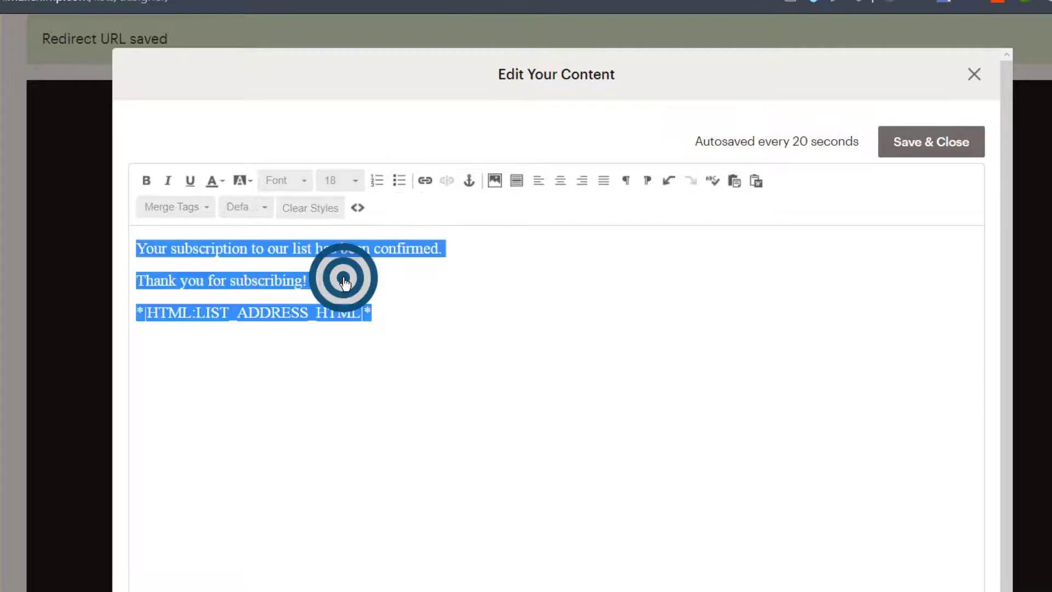
click(357, 178)
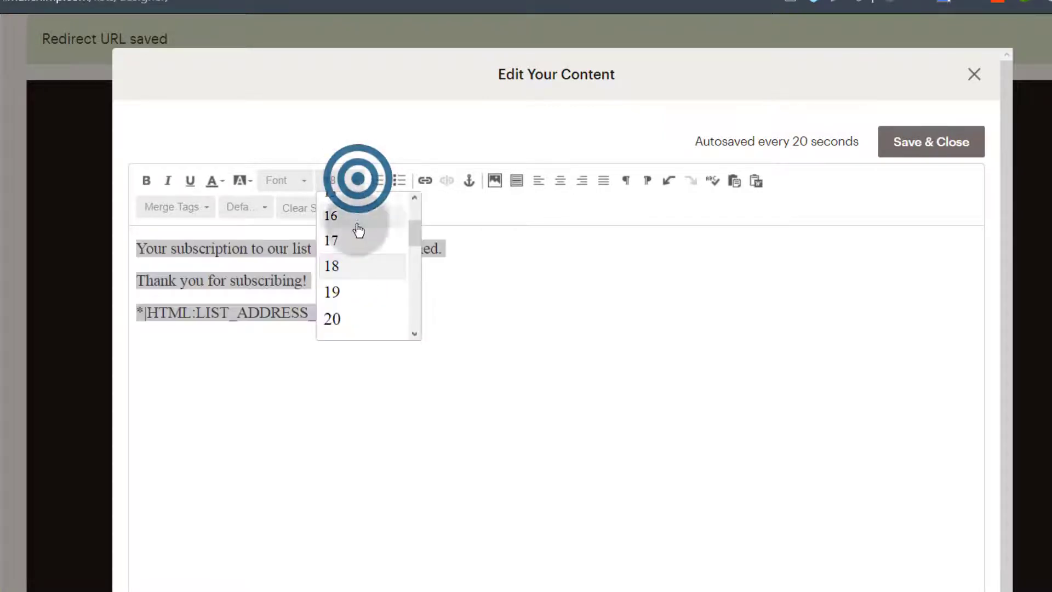
scroll(342, 317, down, 3)
click(351, 265)
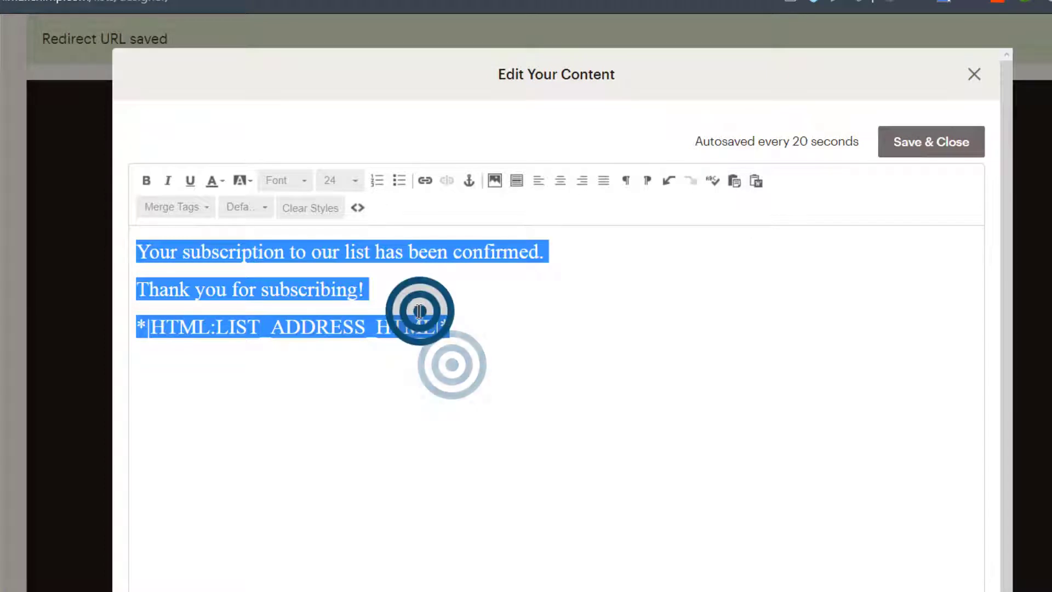
click(356, 282)
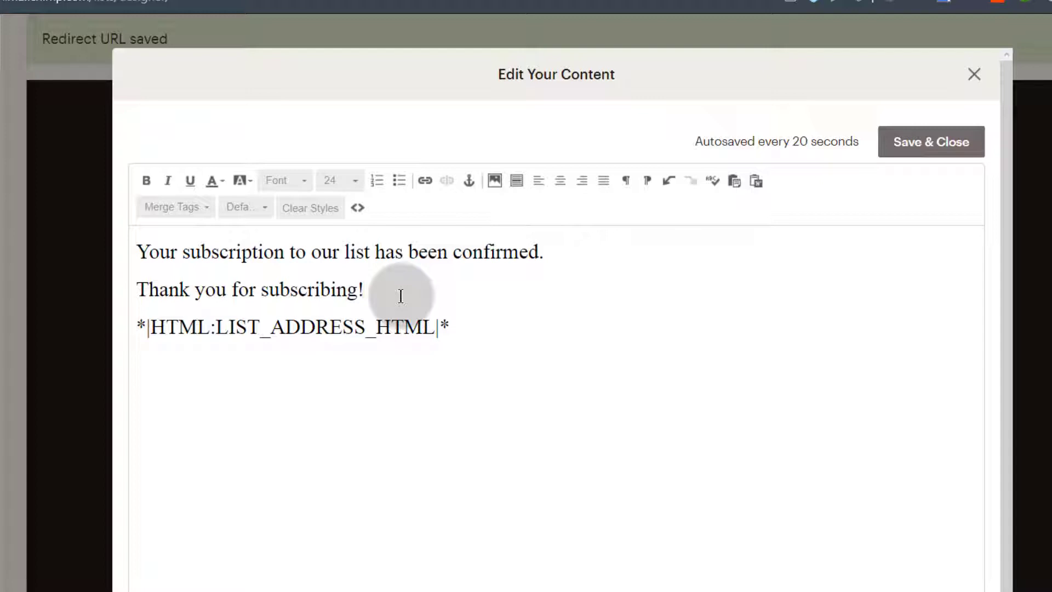
Add the line 'Here is your download.' at size 24 under 'Thank you for subscribing!'
key(shift+Return)
text(here is your download.)
click(136, 309)
key(Delete)
text(H)
drag(136, 309, 270, 340)
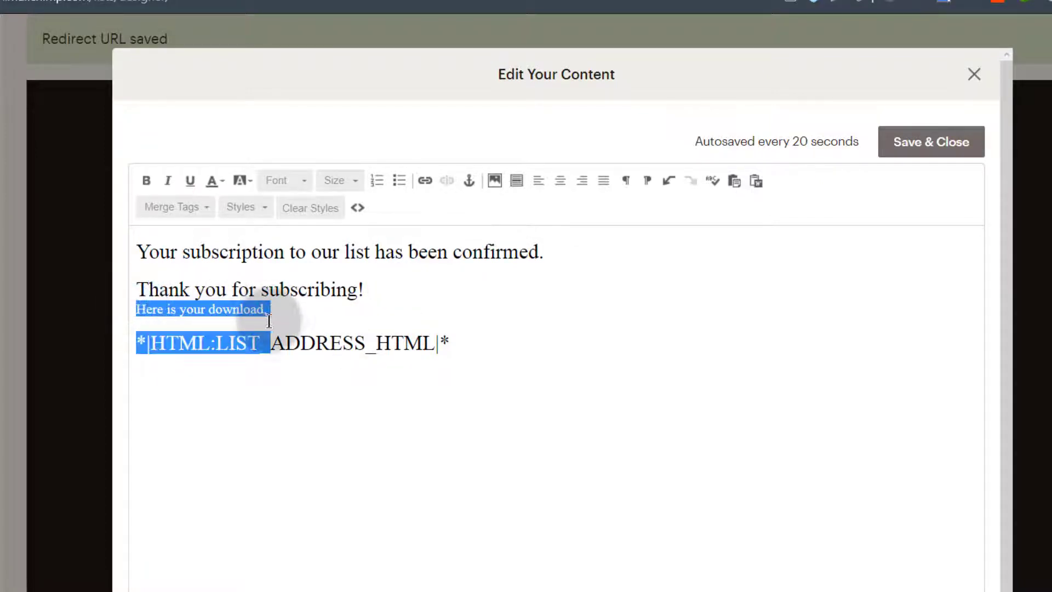
click(352, 179)
click(331, 307)
click(353, 319)
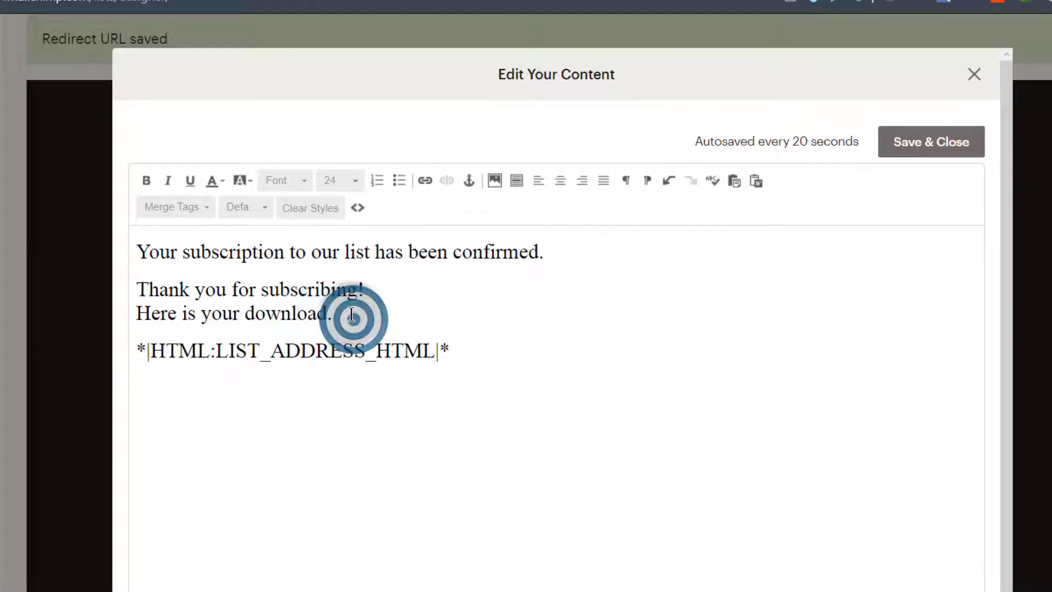
drag(350, 314, 137, 313)
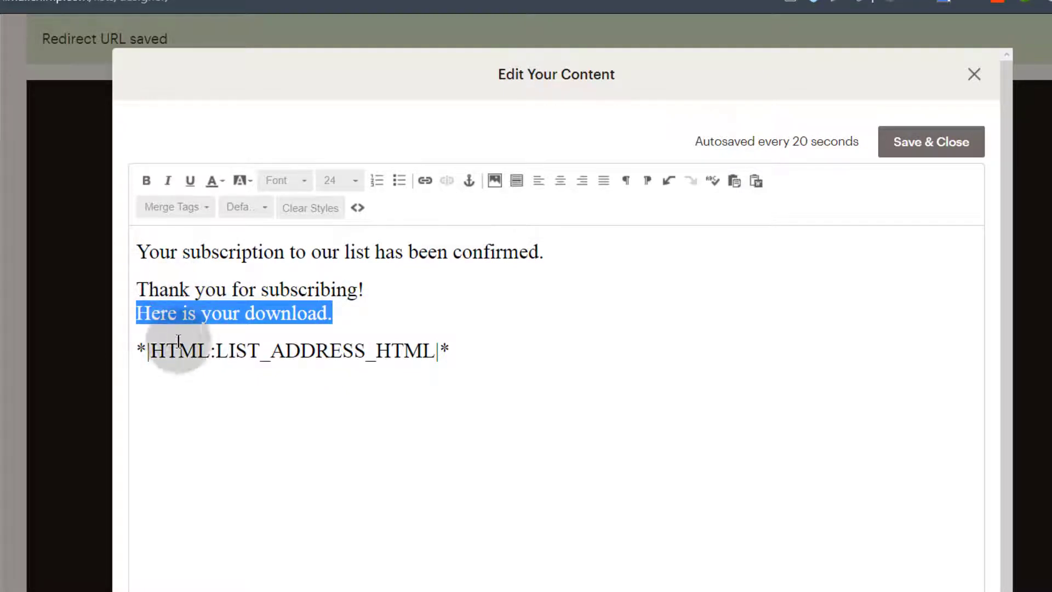
Start a File link on the sentence and upload kotlin-reference.pdf to the file library
click(426, 180)
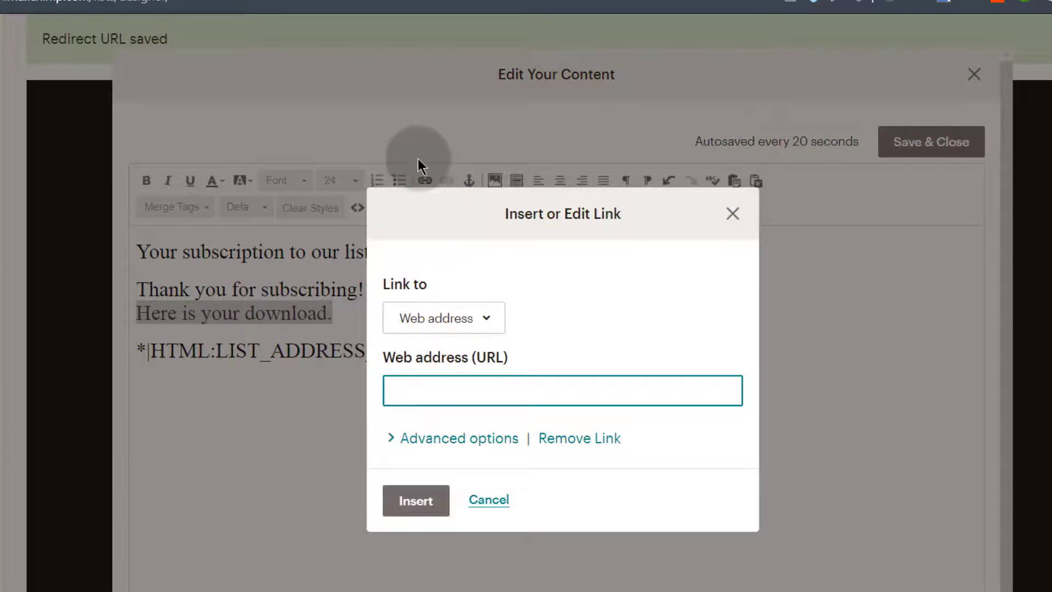
click(442, 403)
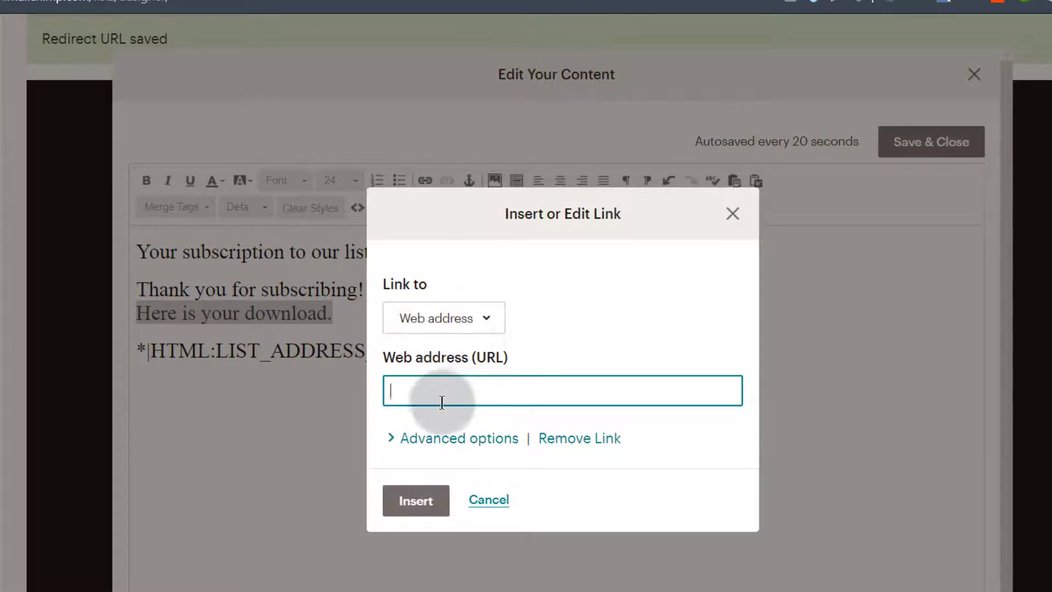
click(489, 322)
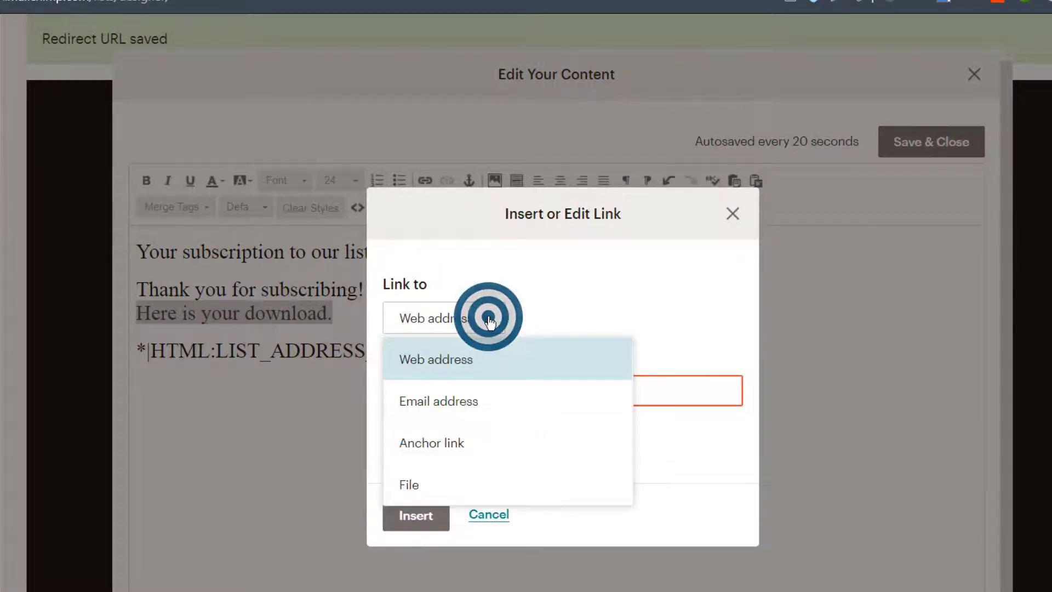
click(420, 486)
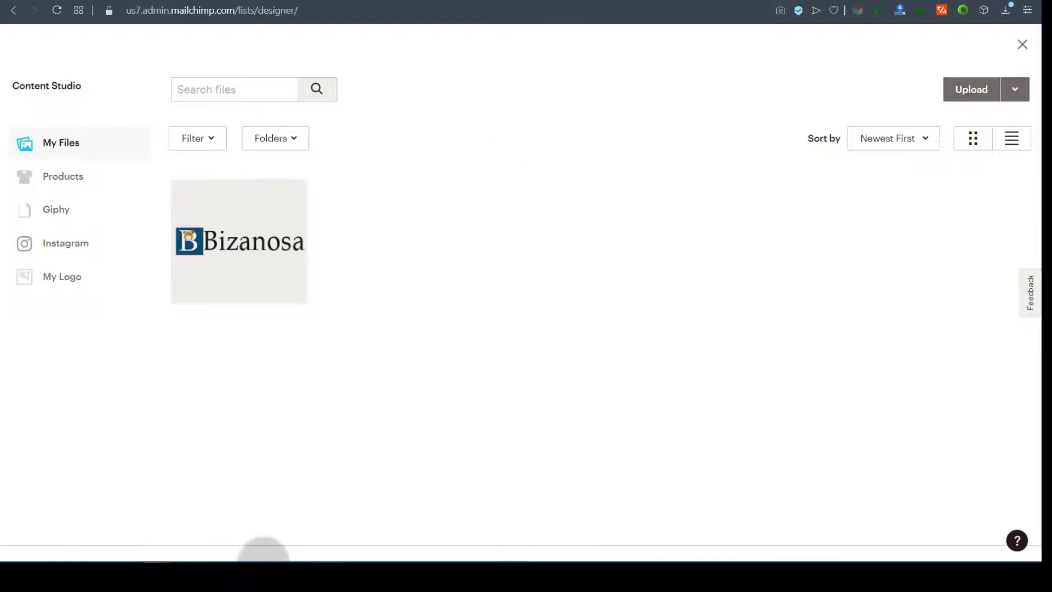
mouse_move(207, 552)
click(71, 553)
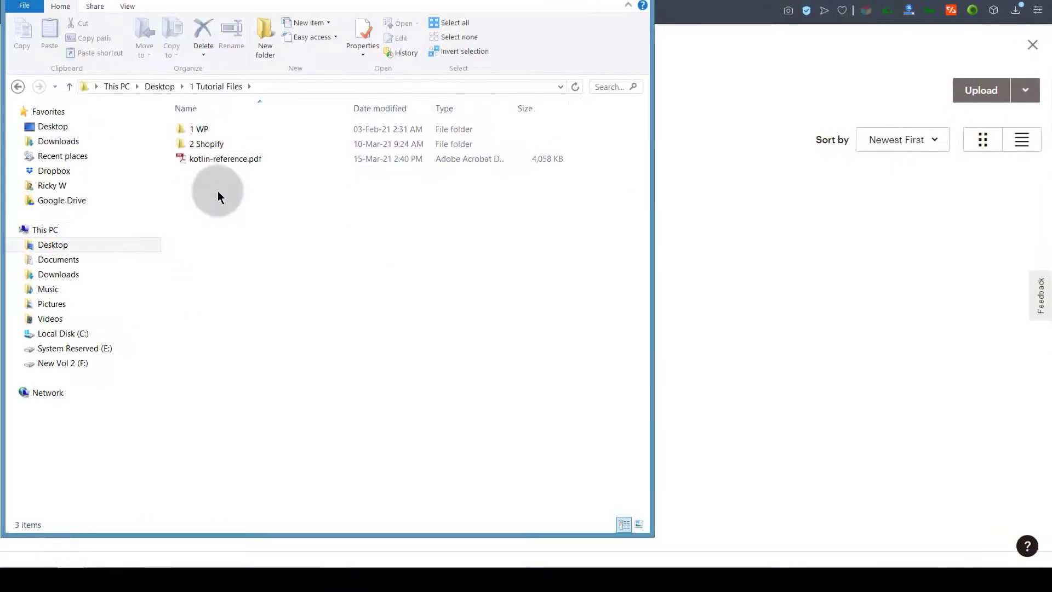
click(208, 160)
drag(208, 160, 747, 247)
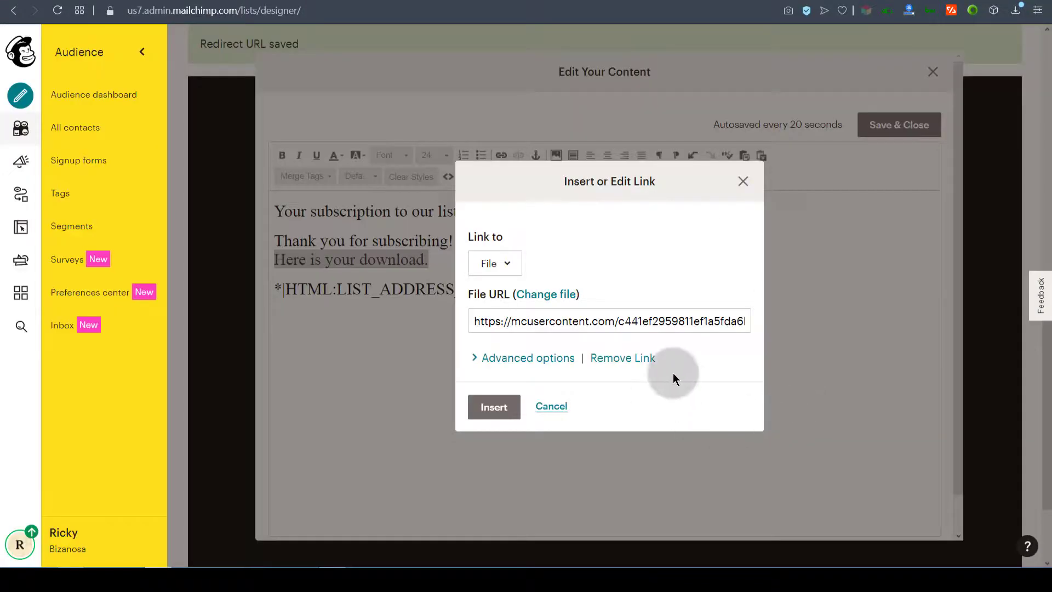
Confirm the PDF's file URL, enable open-in-new-window, and insert the link
click(473, 327)
drag(472, 324, 744, 331)
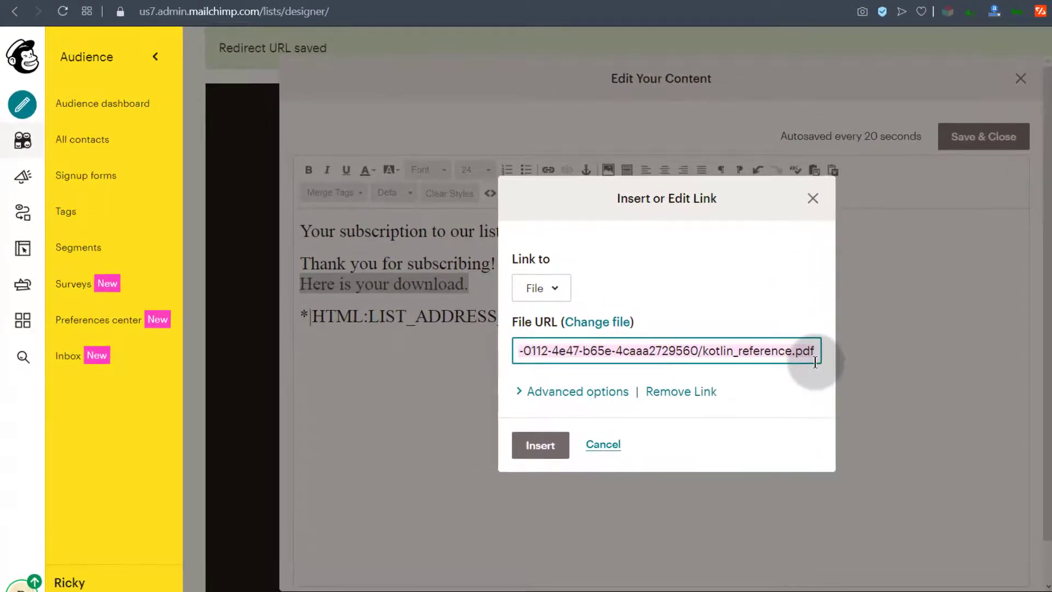
drag(815, 361, 753, 358)
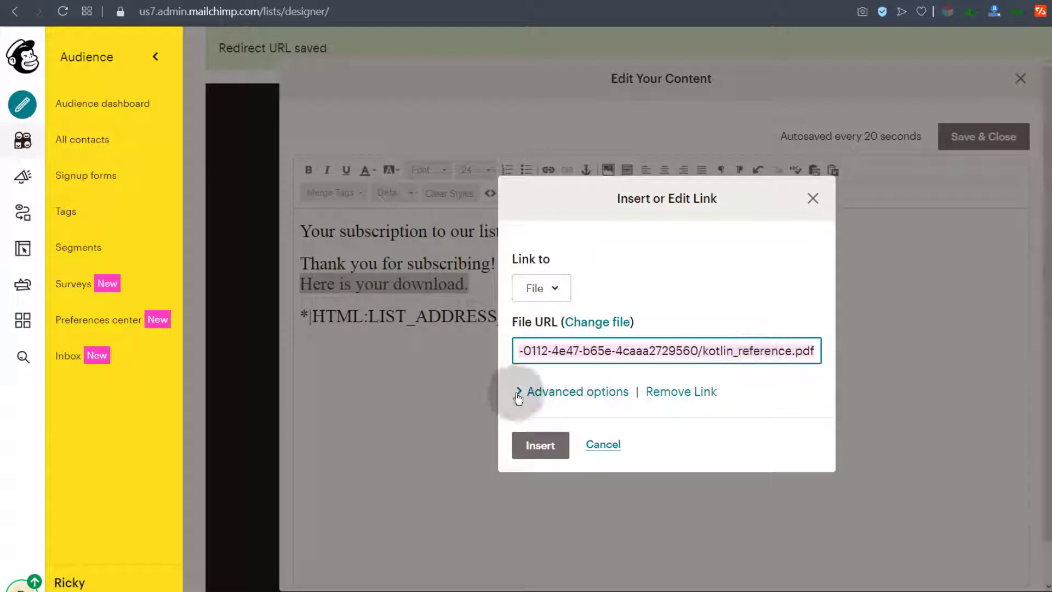
click(519, 392)
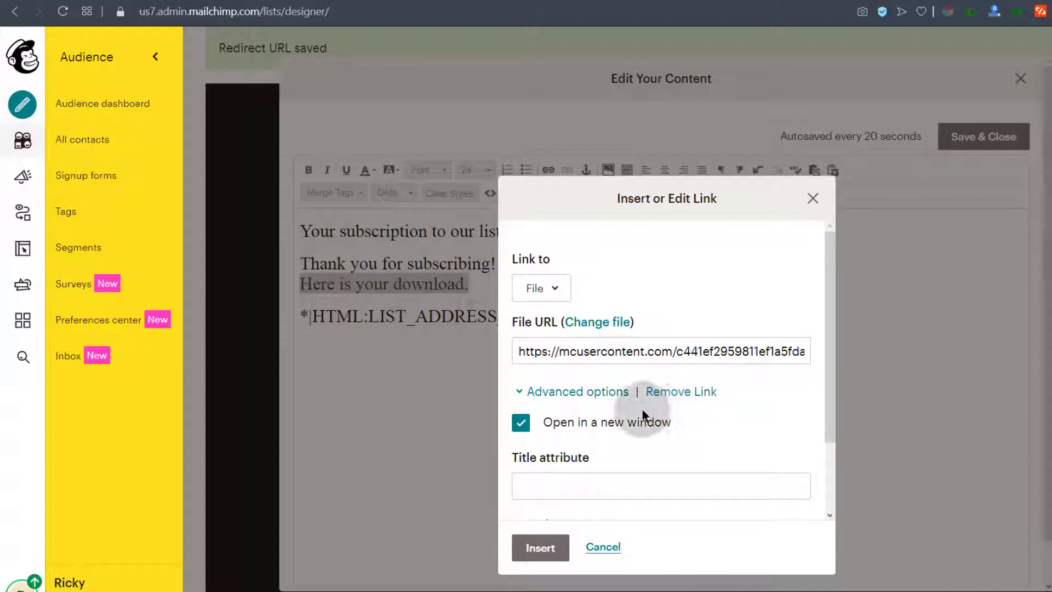
scroll(652, 460, down, 2)
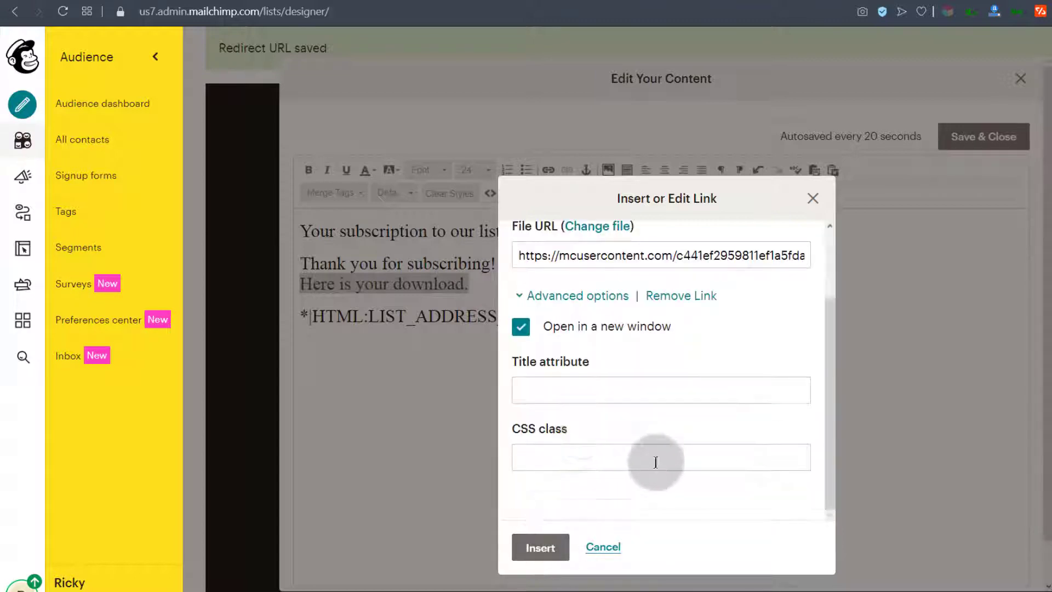
click(546, 548)
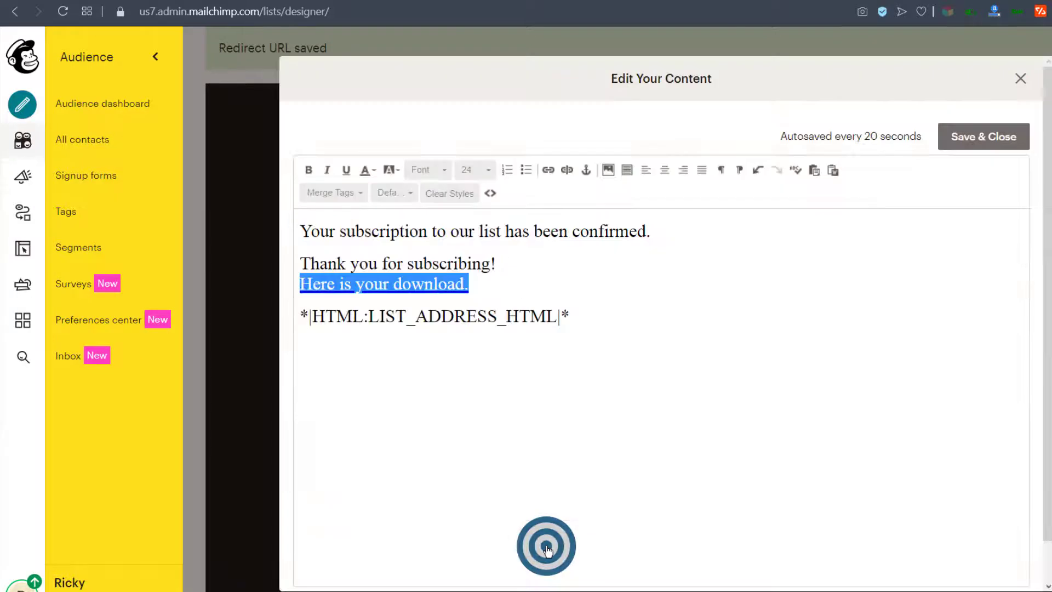
click(489, 285)
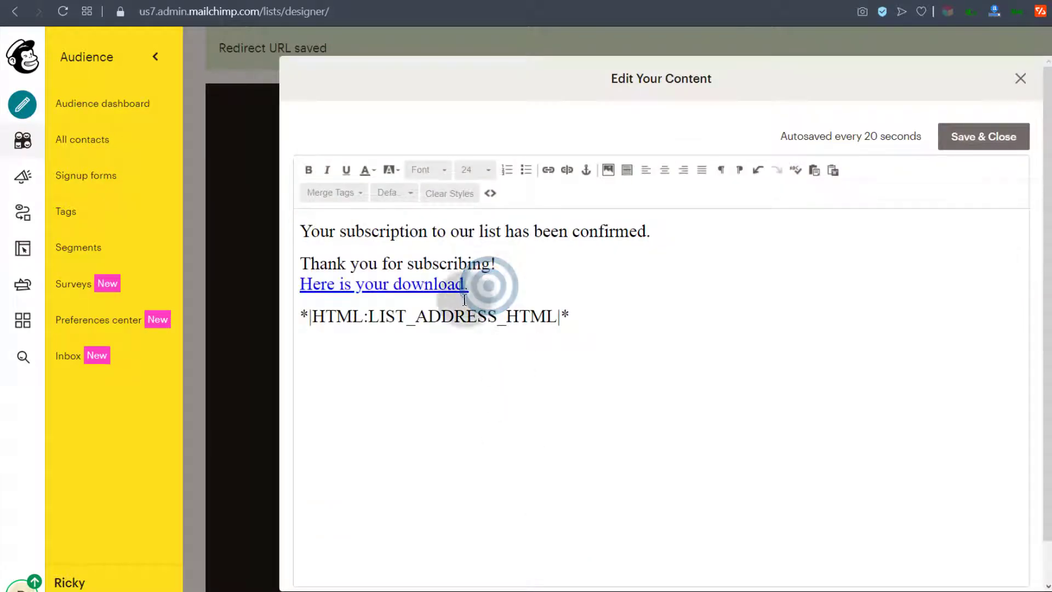
click(968, 139)
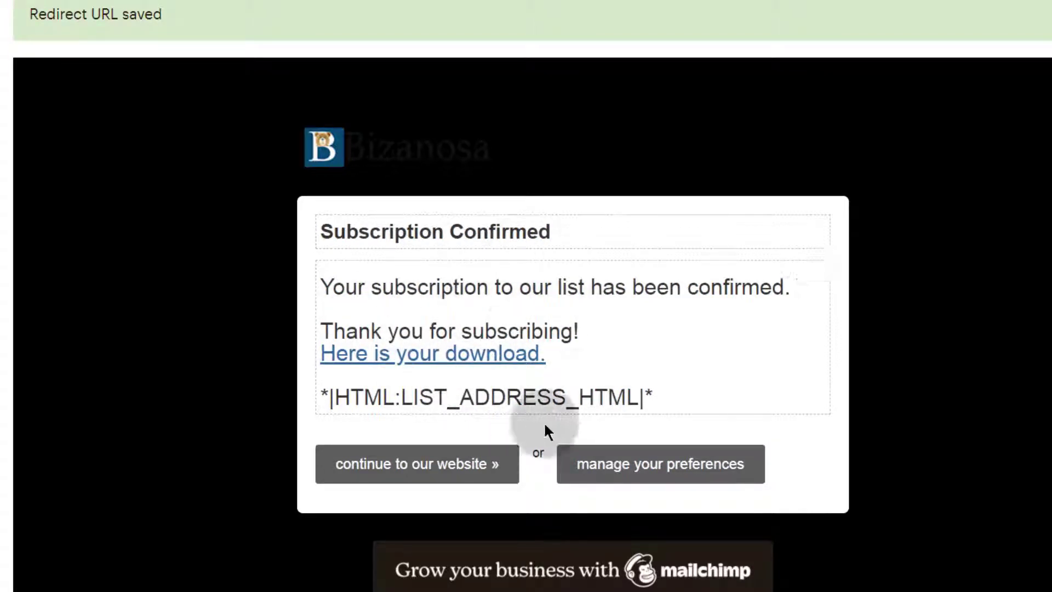
scroll(462, 357, up, 5)
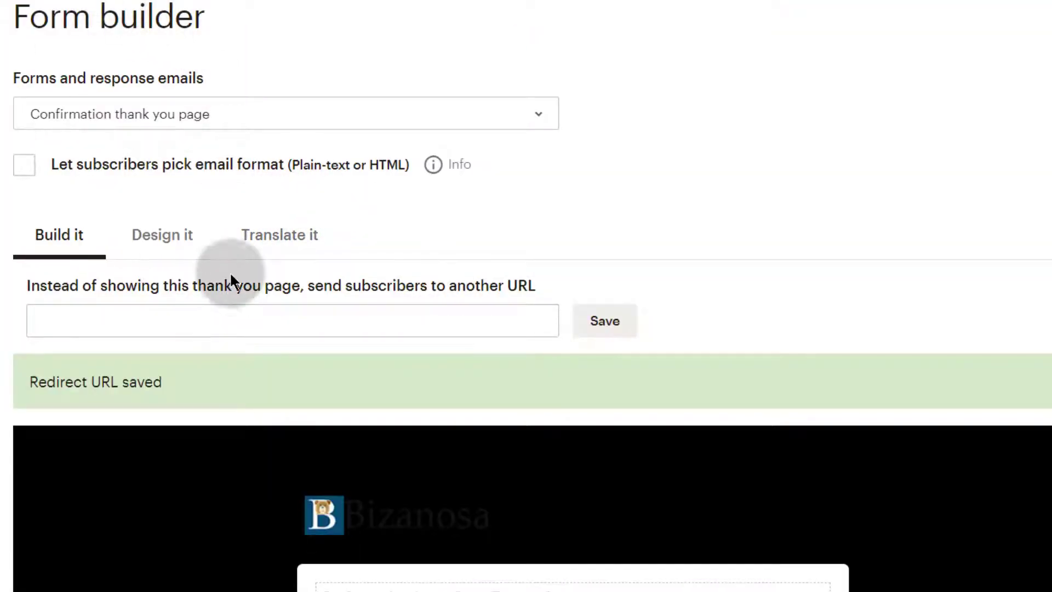
scroll(230, 274, down, 5)
scroll(295, 433, up, 8)
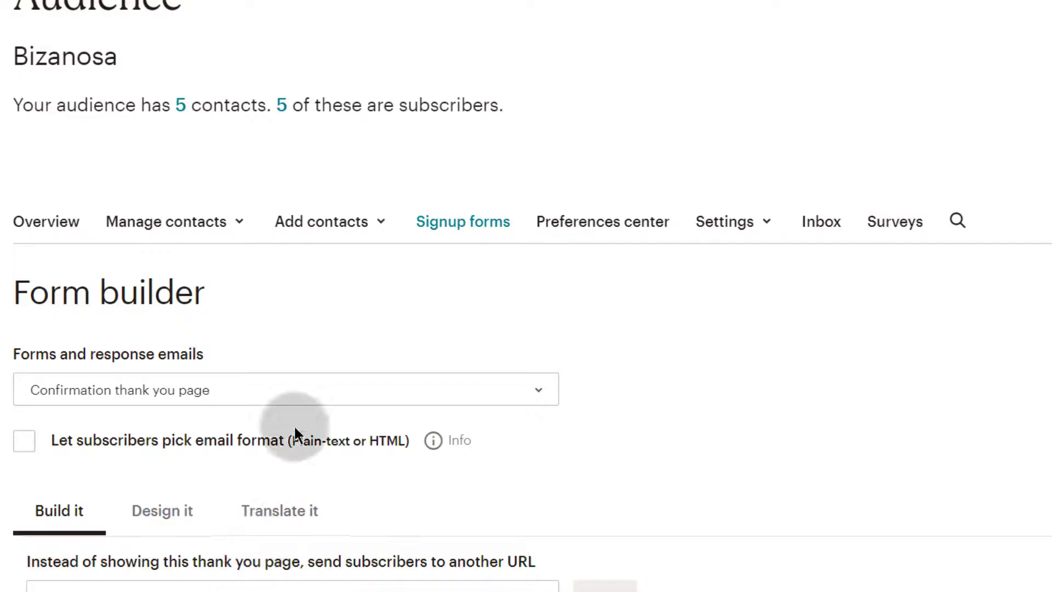
scroll(301, 400, down, 8)
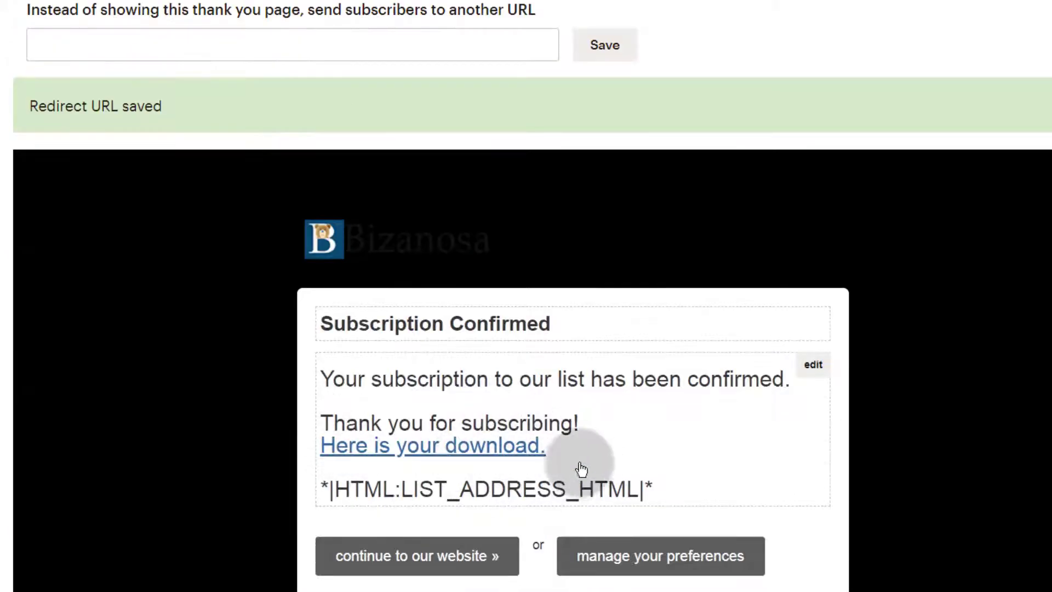
scroll(399, 353, up, 5)
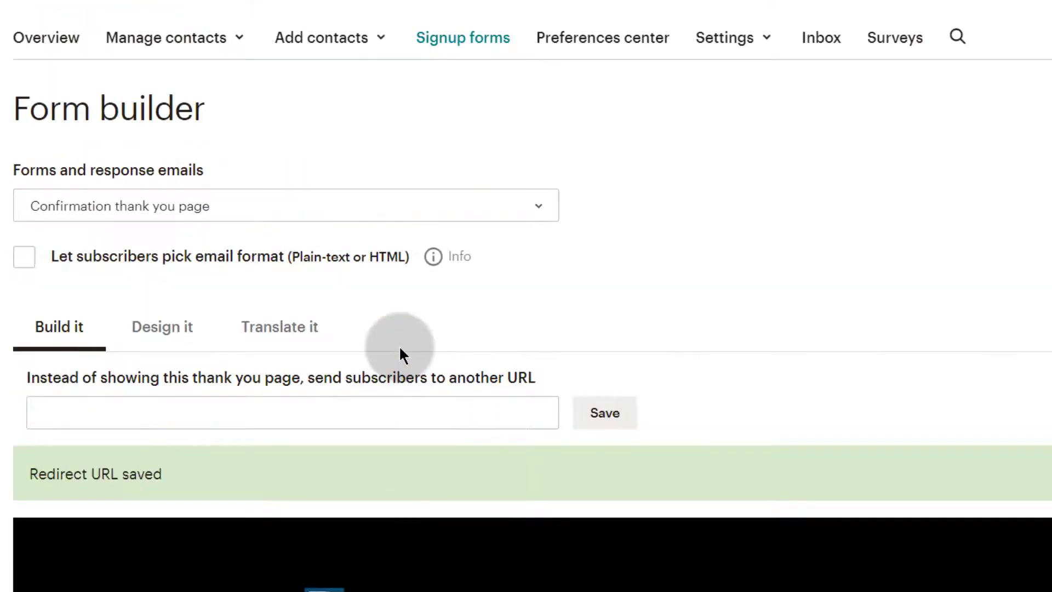
scroll(400, 352, down, 8)
Cut the 'Here is your download.' link from the thank-you message, save, and refresh
click(557, 274)
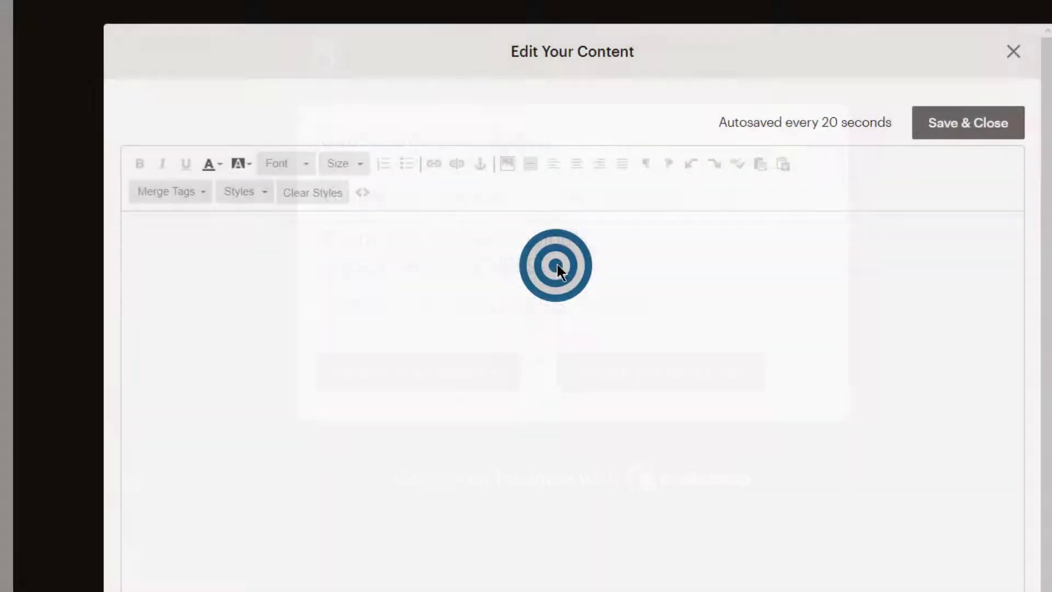
drag(352, 306, 115, 296)
right_click(134, 306)
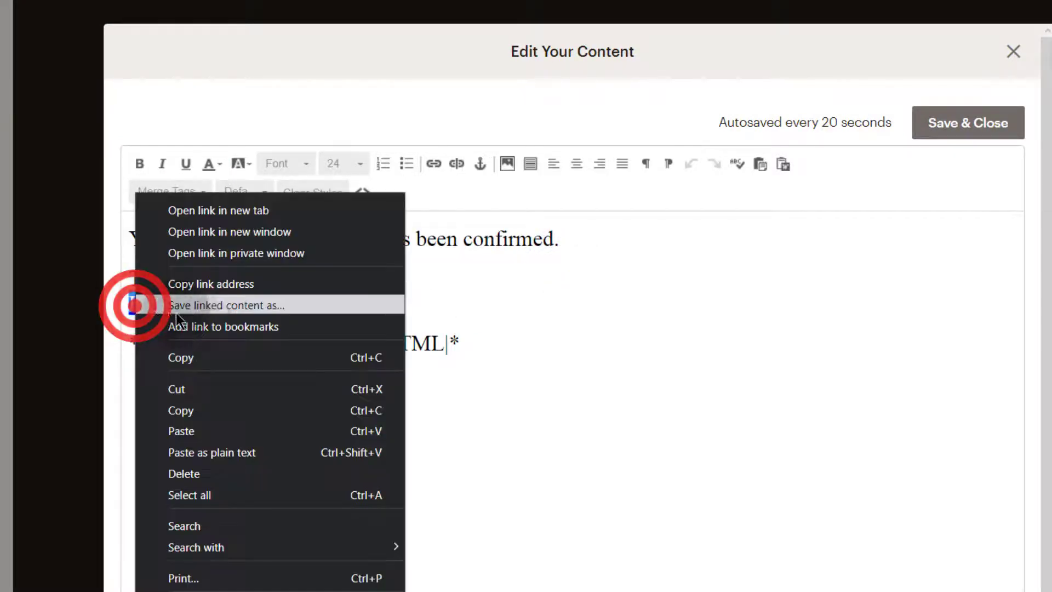
click(201, 389)
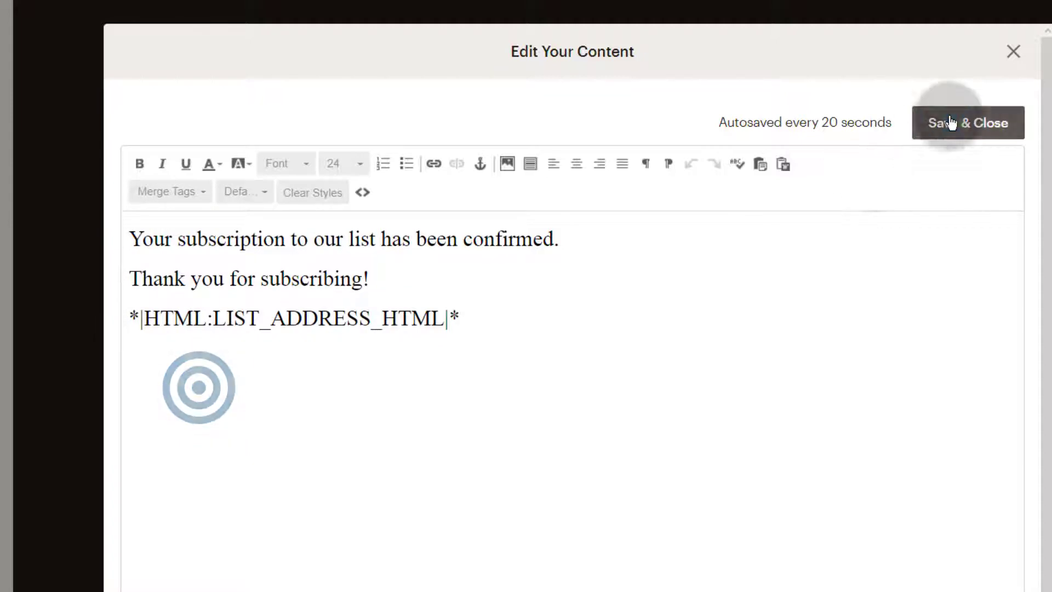
click(949, 118)
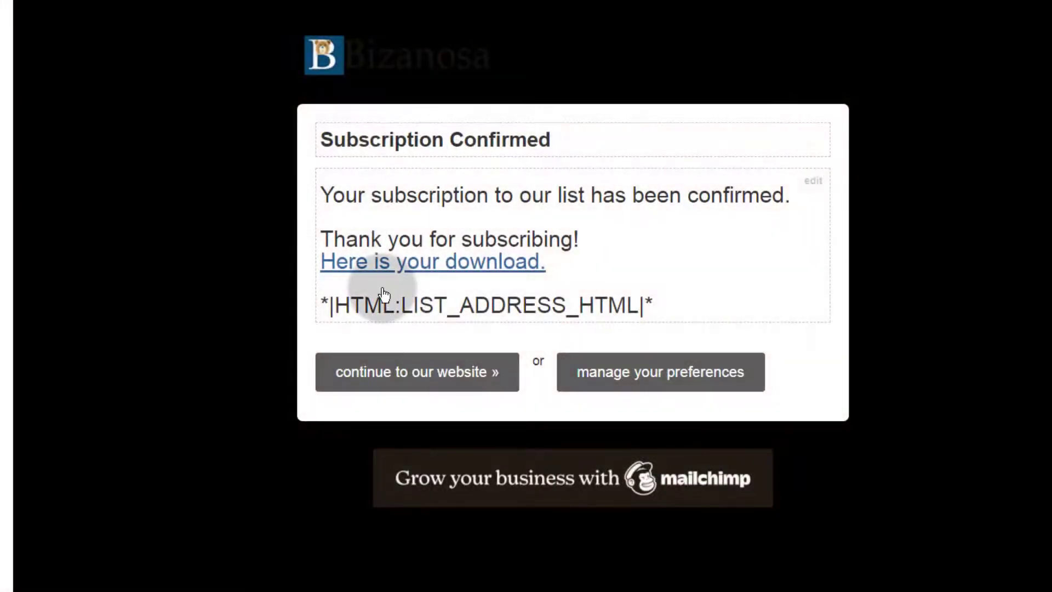
key(F5)
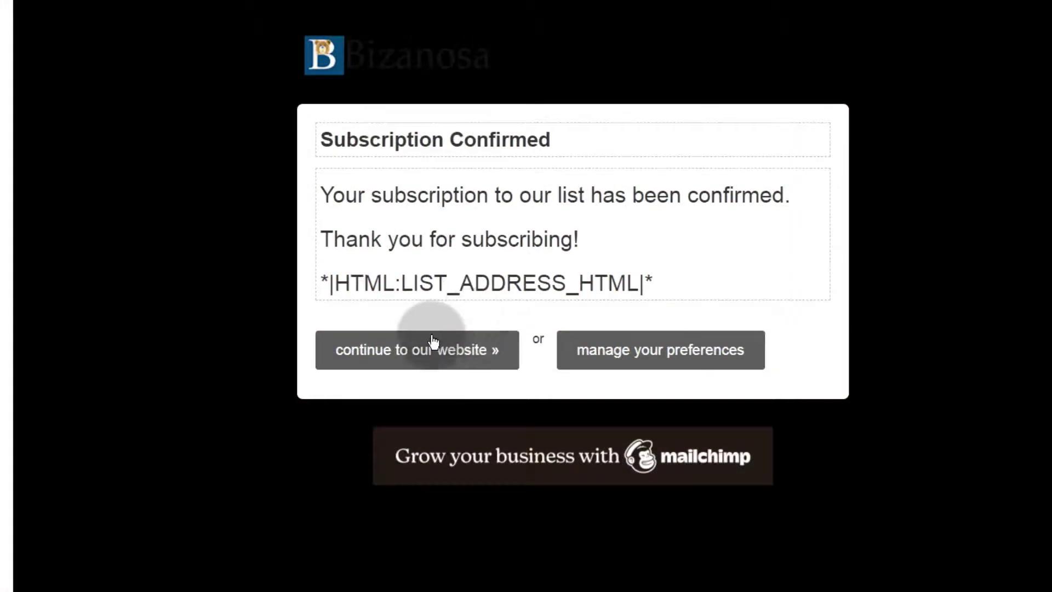
scroll(433, 341, up, 3)
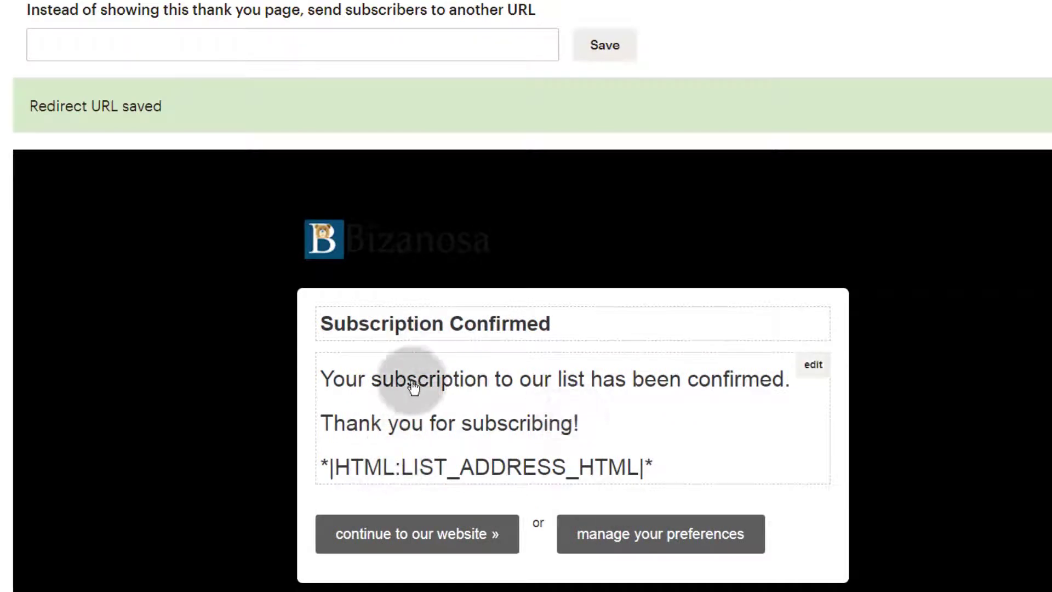
scroll(446, 317, up, 3)
Switch to the Final welcome email and review its 'For your records' preview text
click(89, 224)
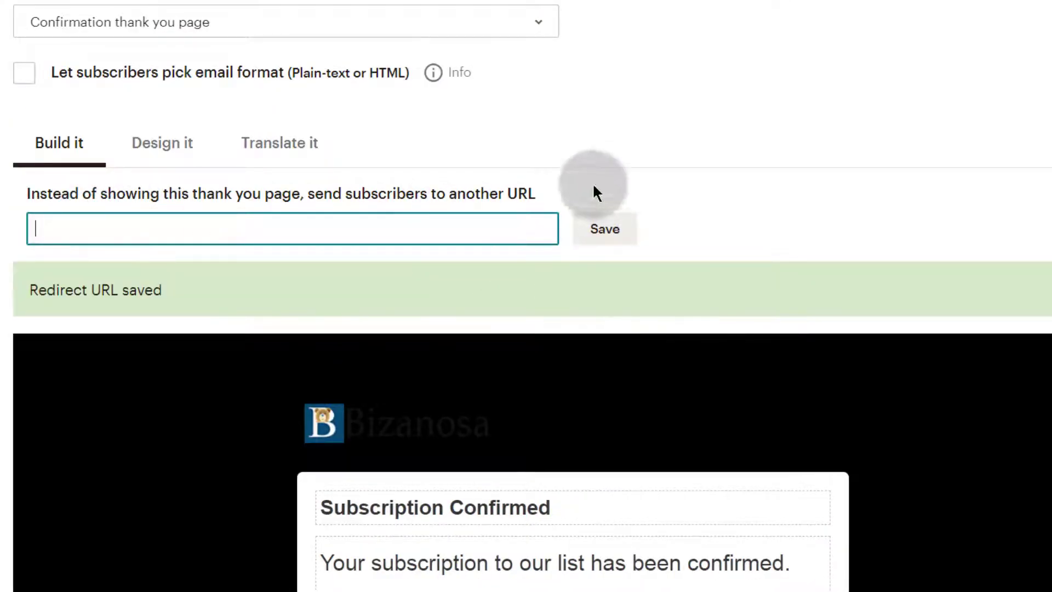
scroll(432, 183, up, 5)
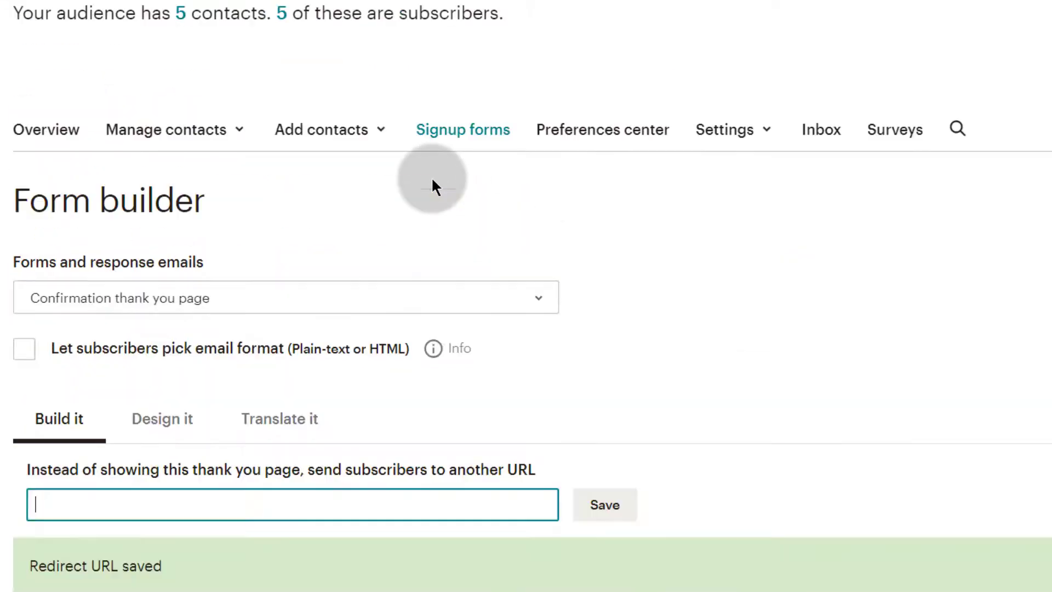
click(217, 297)
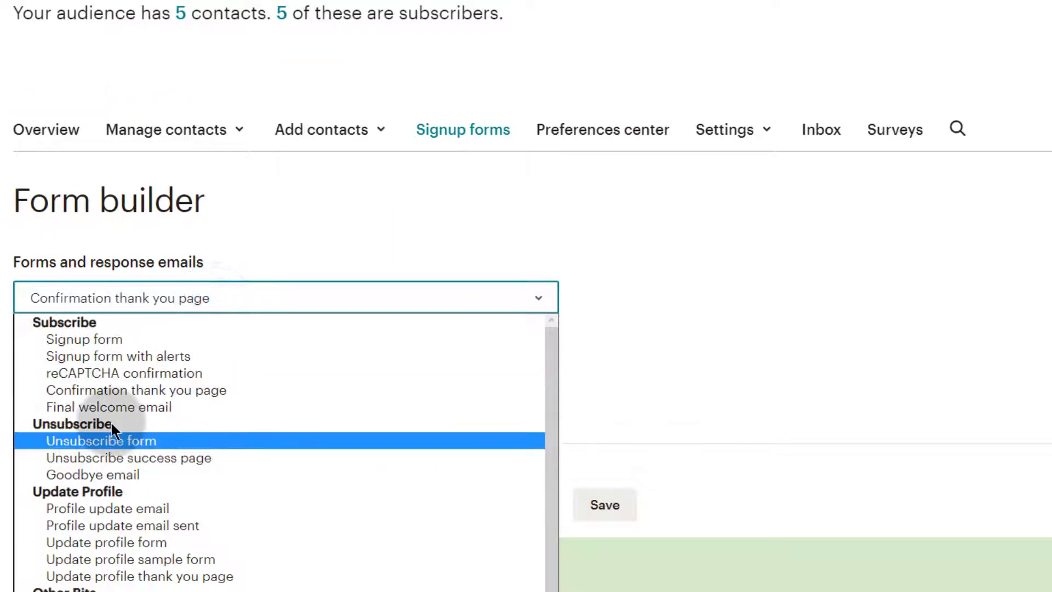
click(103, 406)
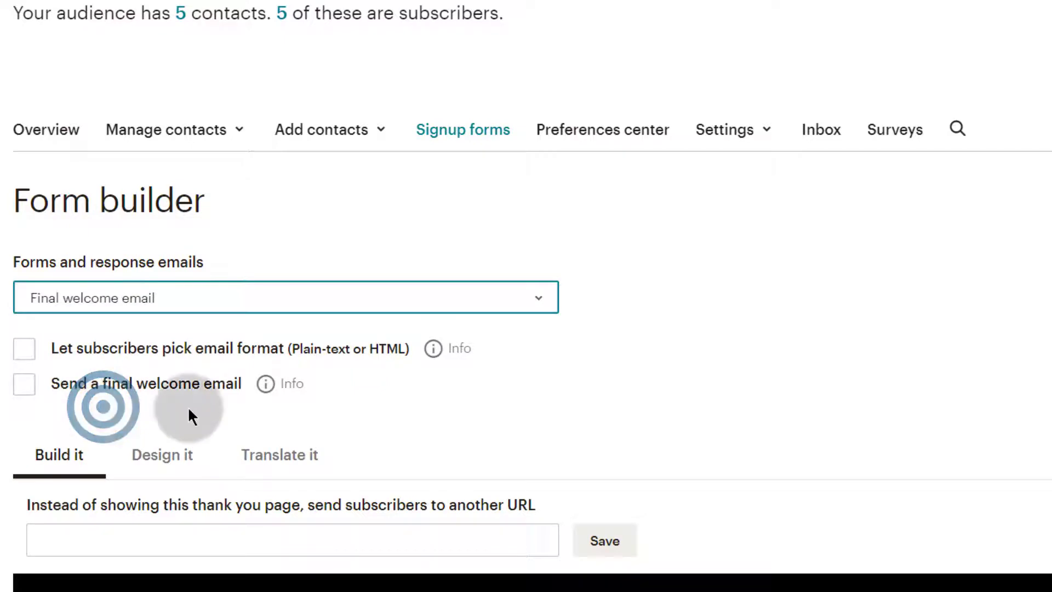
scroll(538, 392, down, 7)
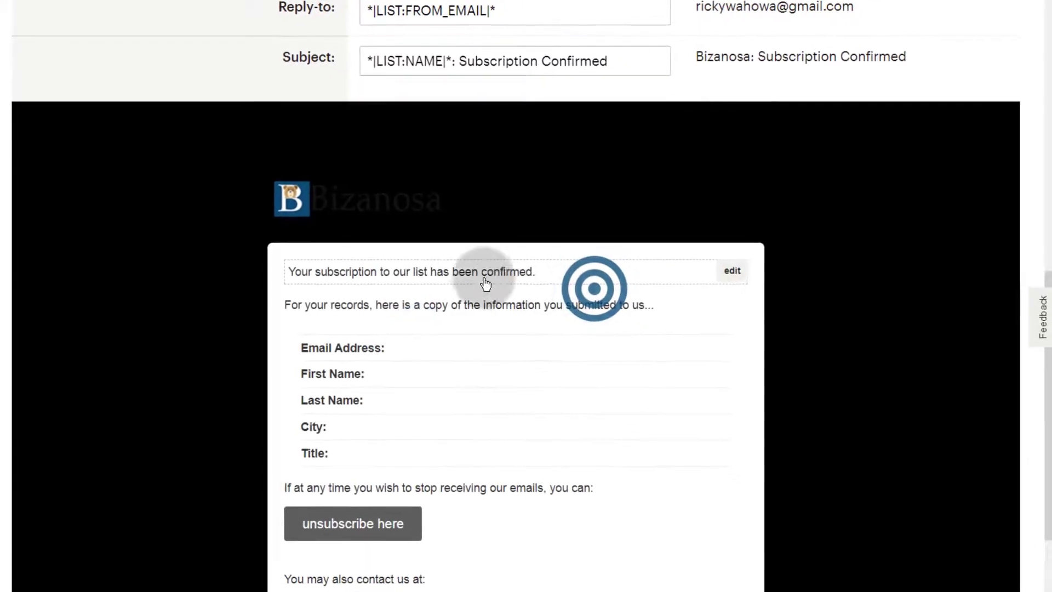
click(284, 304)
drag(283, 304, 527, 499)
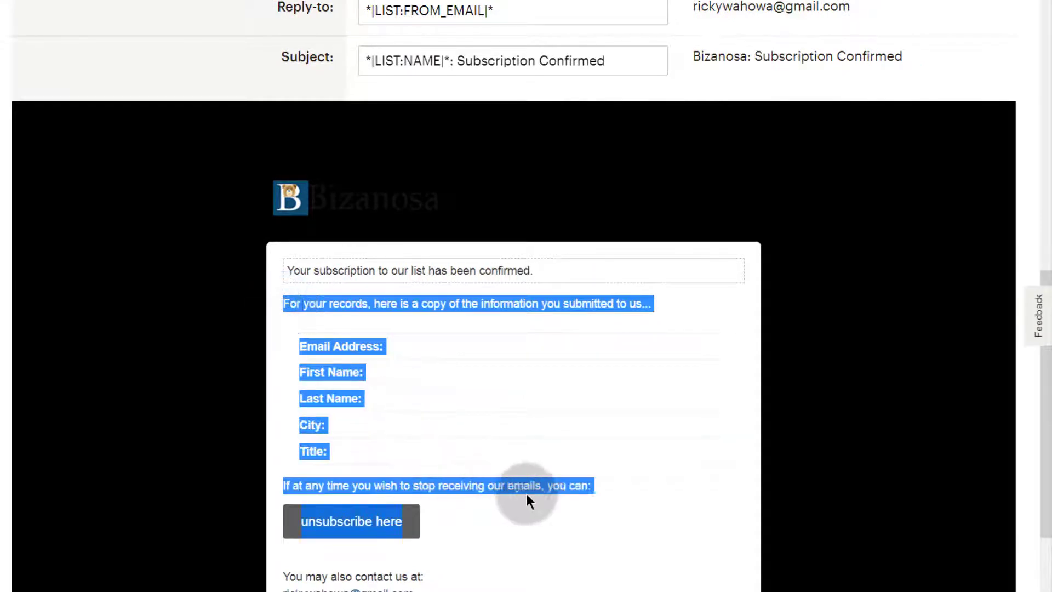
click(547, 535)
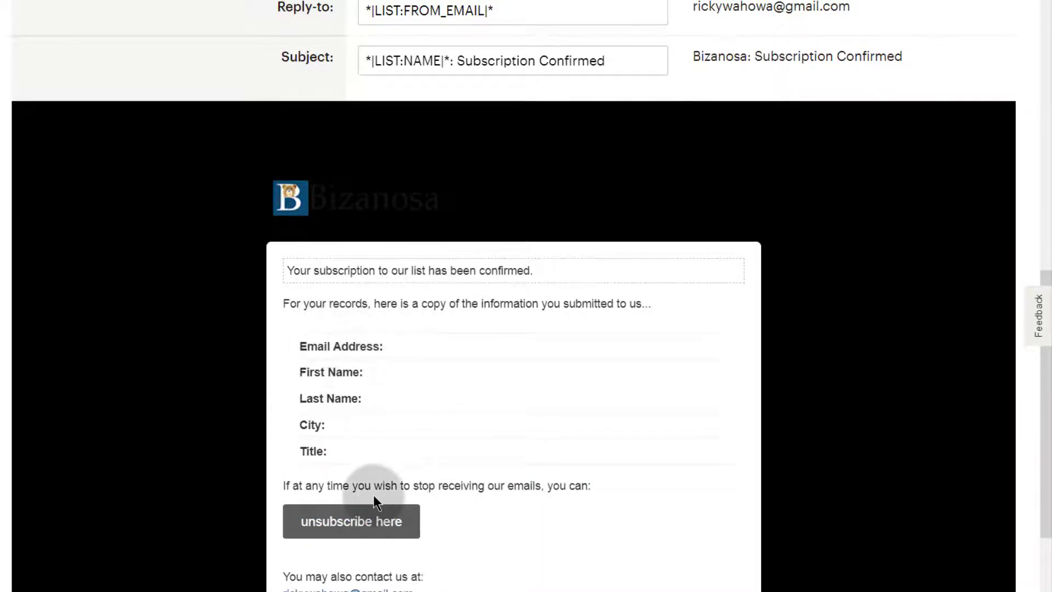
Paste the 'Here is your download.' link beneath the confirmation sentence, separated by a blank line
mouse_move(571, 270)
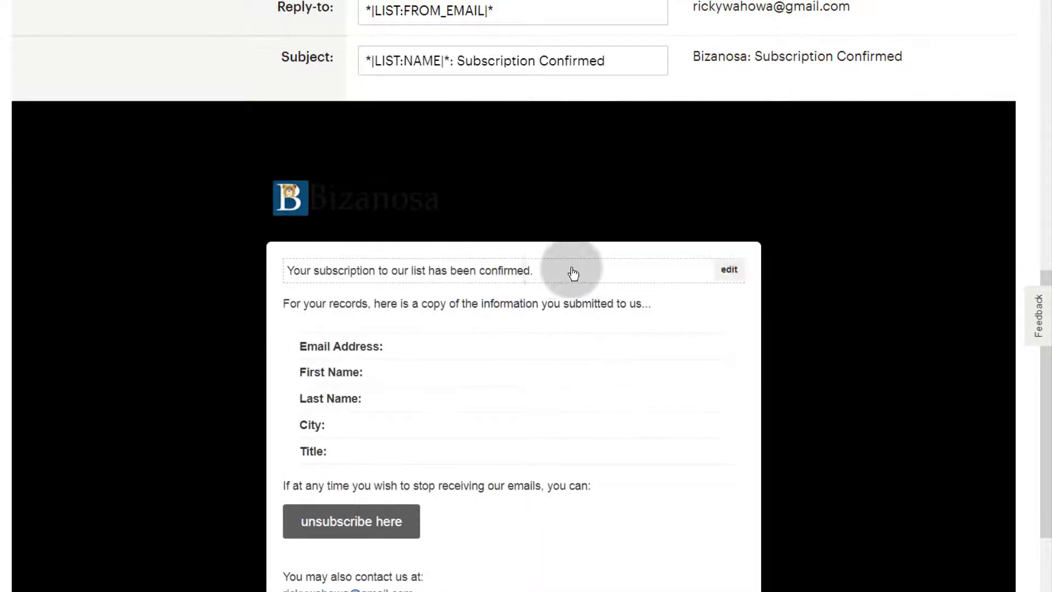
click(728, 272)
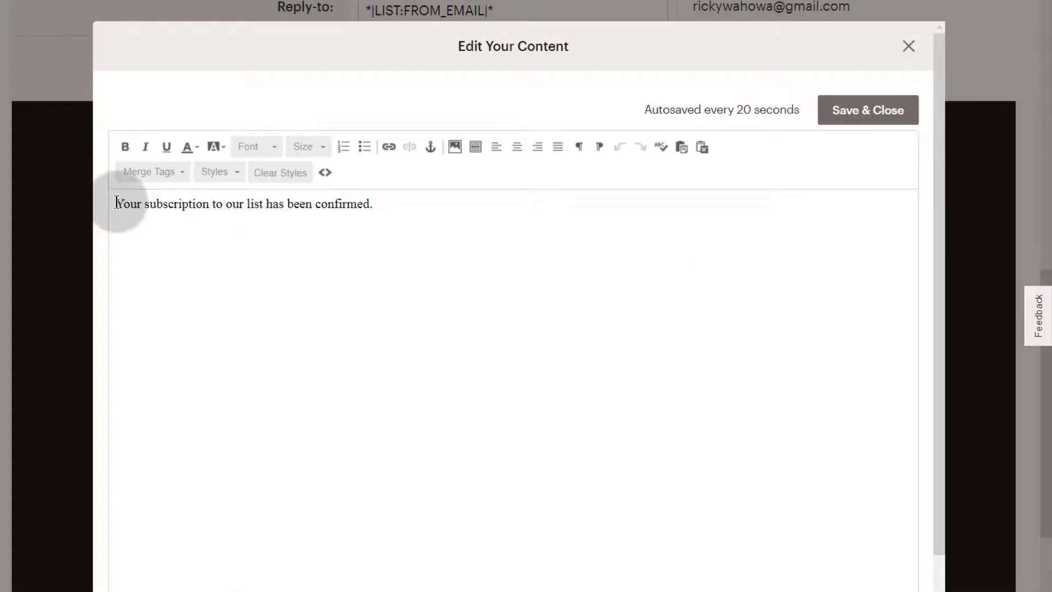
drag(117, 203, 376, 204)
click(379, 209)
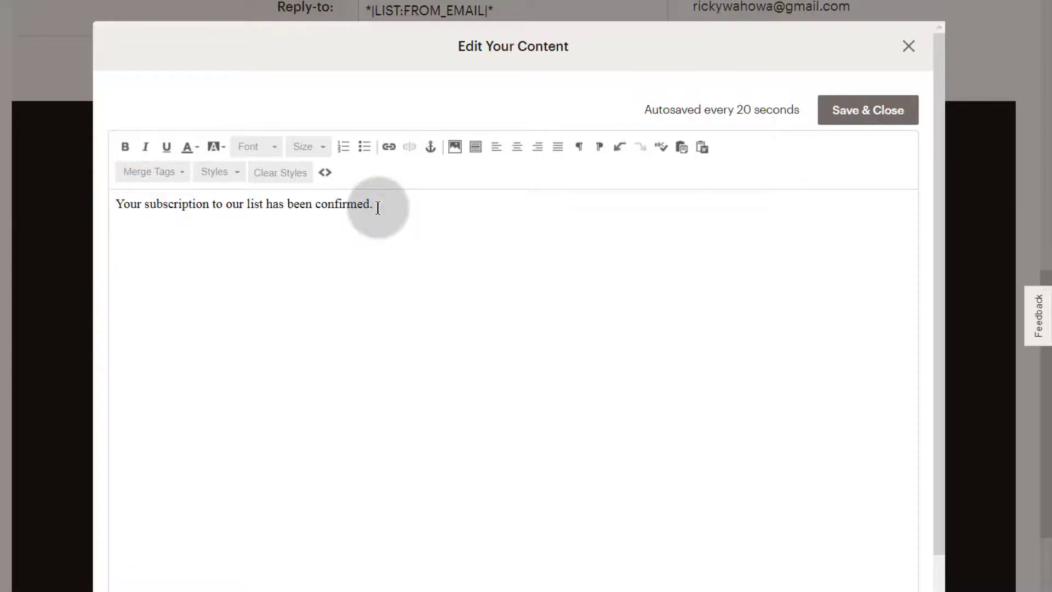
key(ctrl+v)
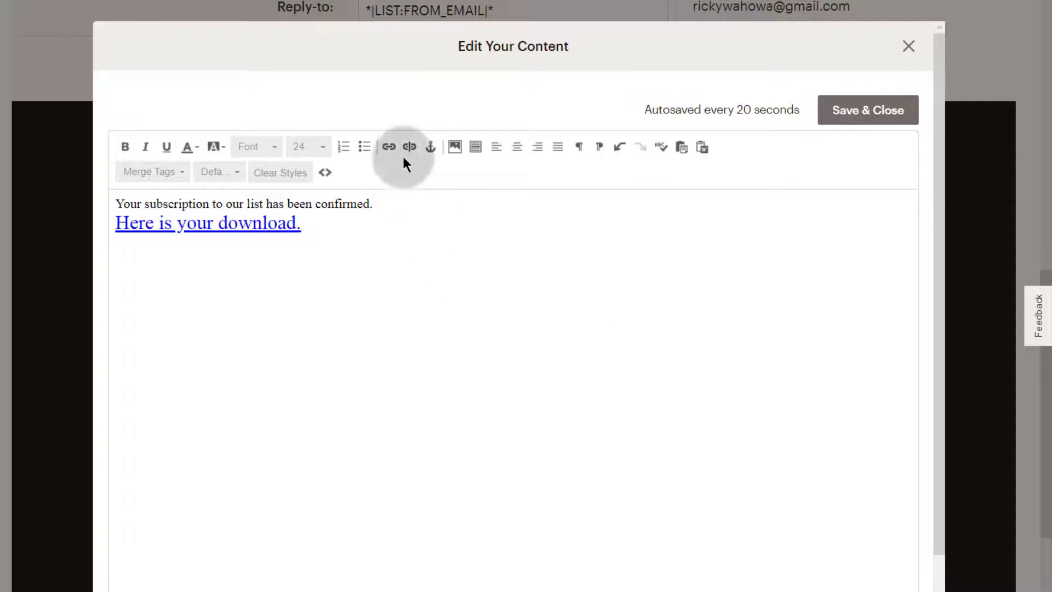
click(382, 206)
key(Return)
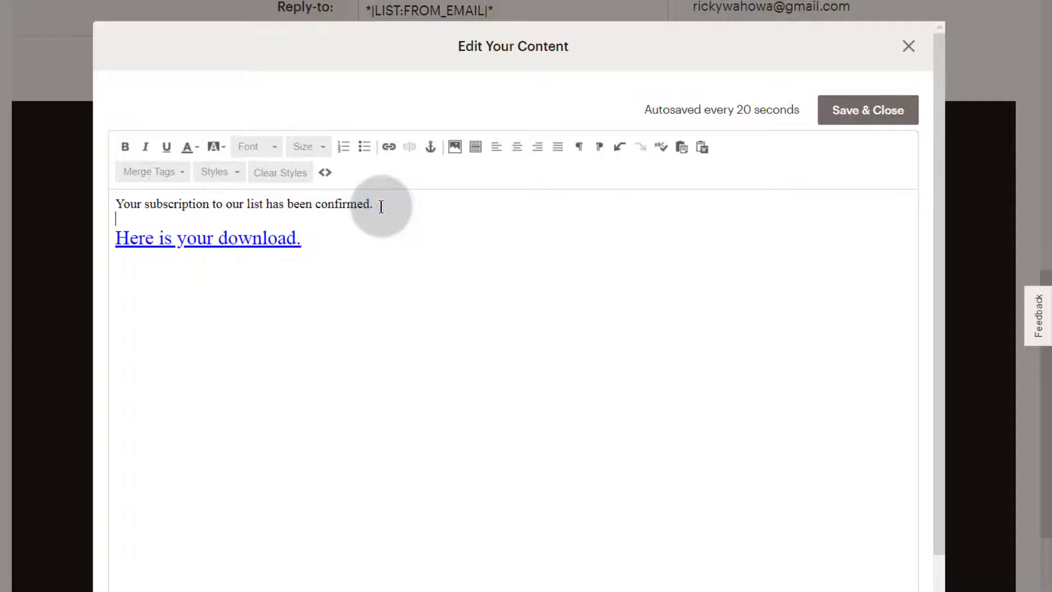
click(317, 233)
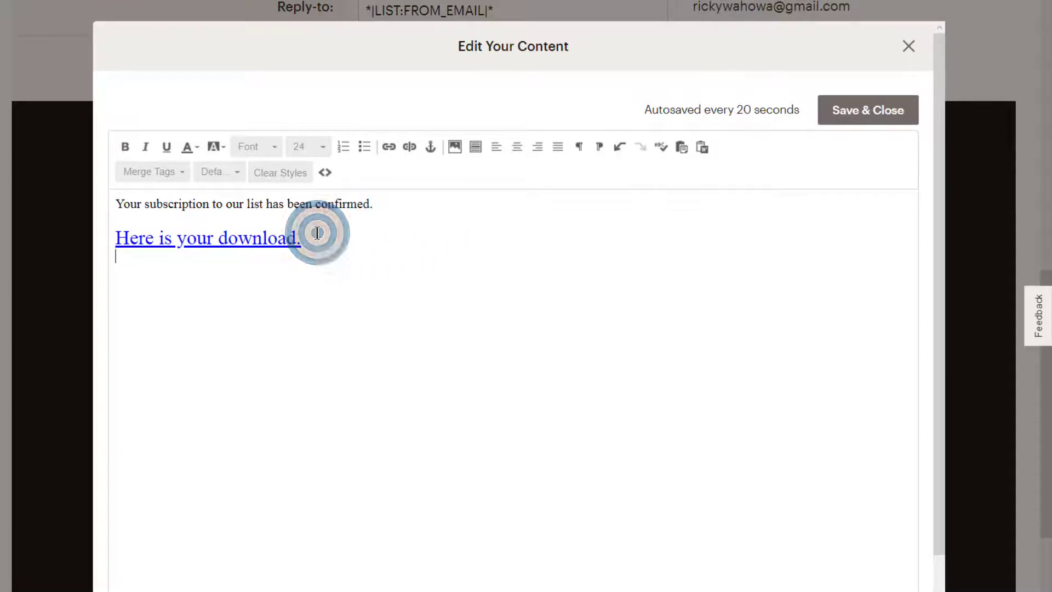
click(444, 146)
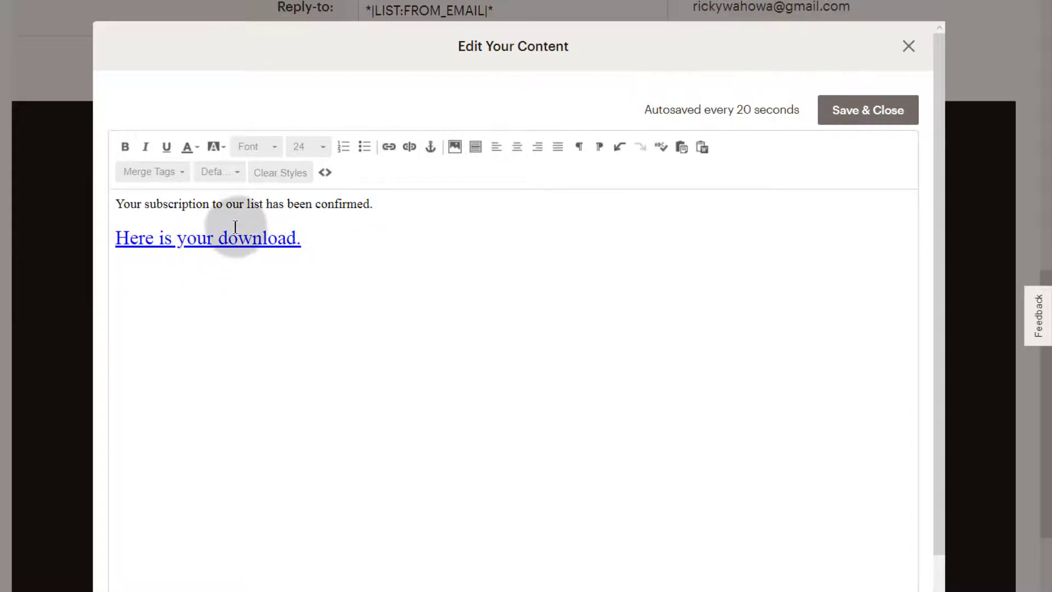
Insert the Bizanosa logo image into the final welcome email
click(459, 149)
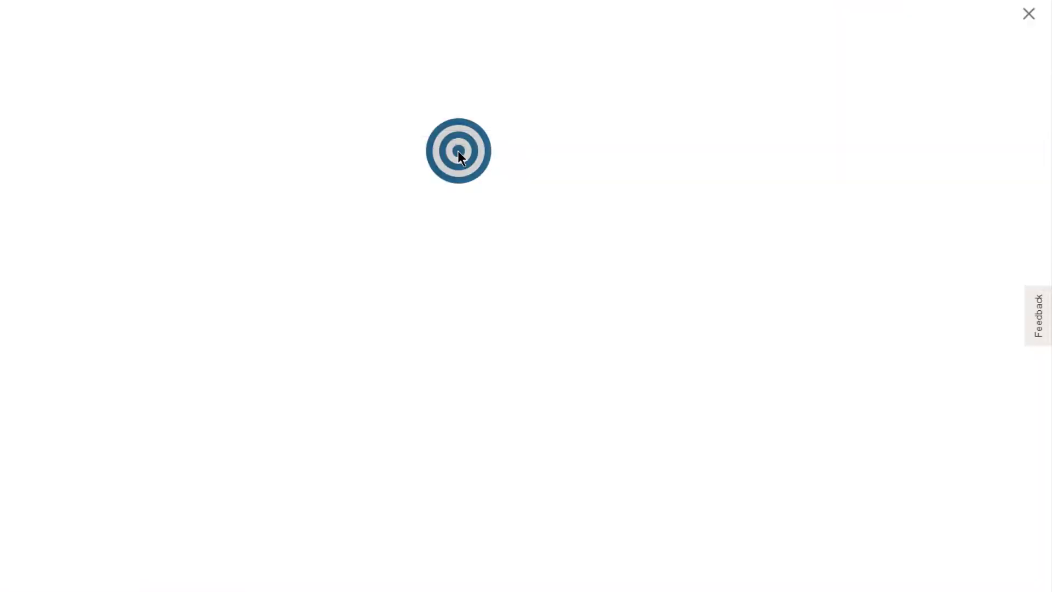
click(258, 258)
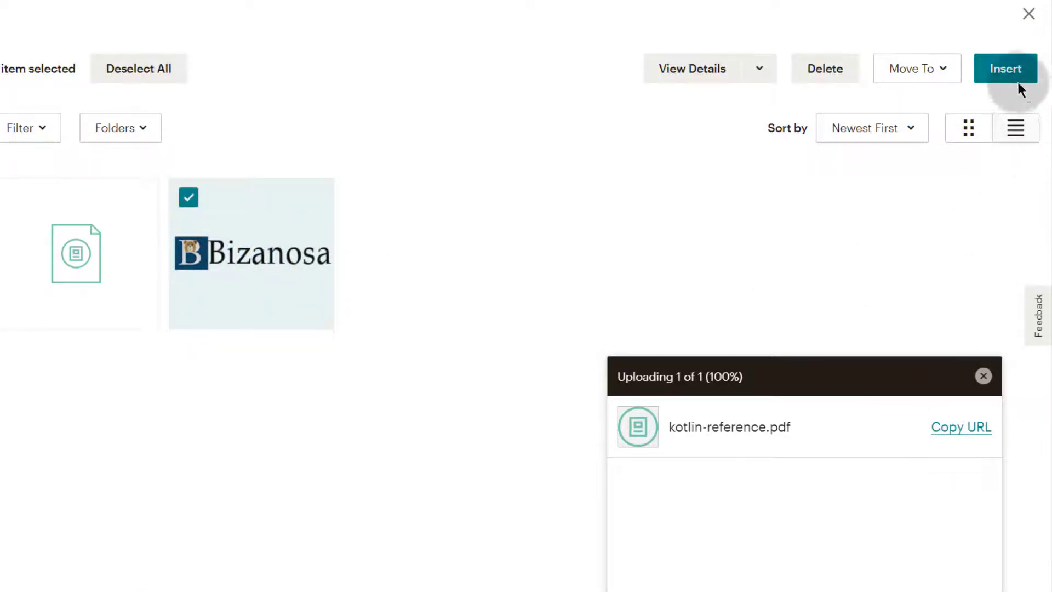
click(1003, 72)
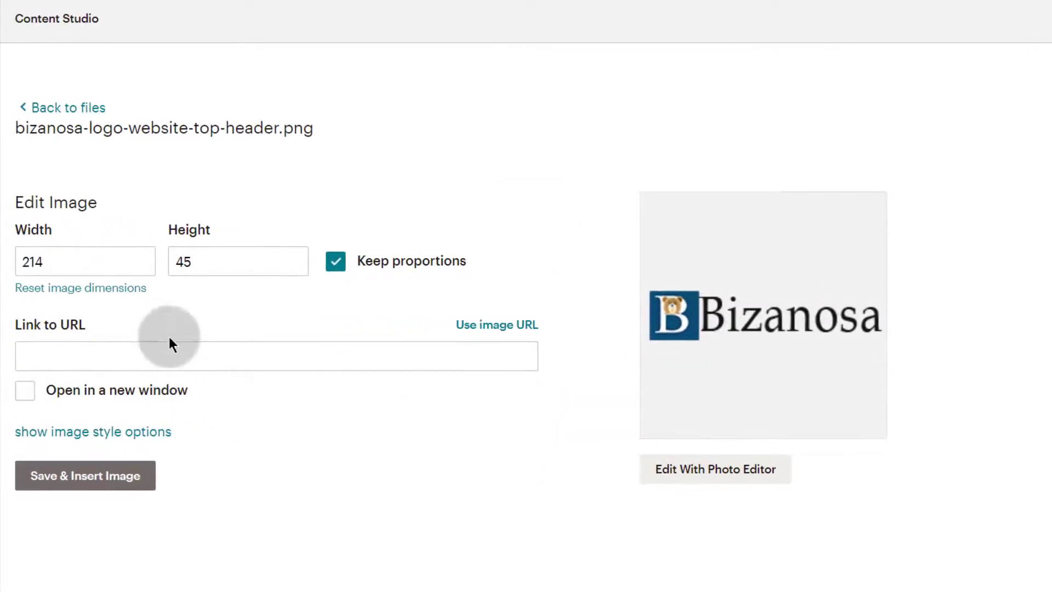
click(66, 487)
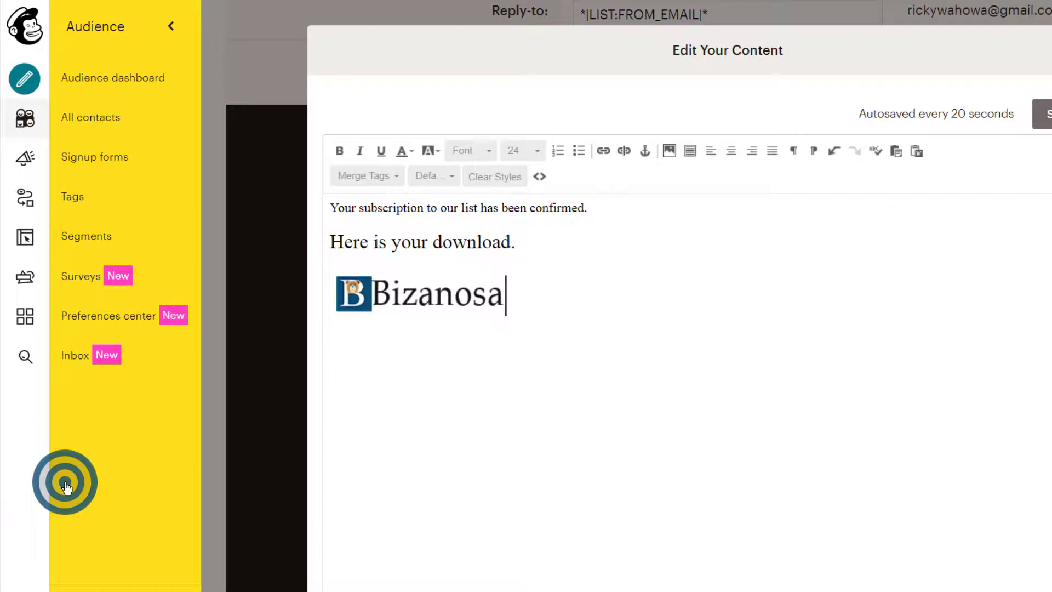
Link the Bizanosa logo to the uploaded kotlin-reference.pdf file
click(417, 298)
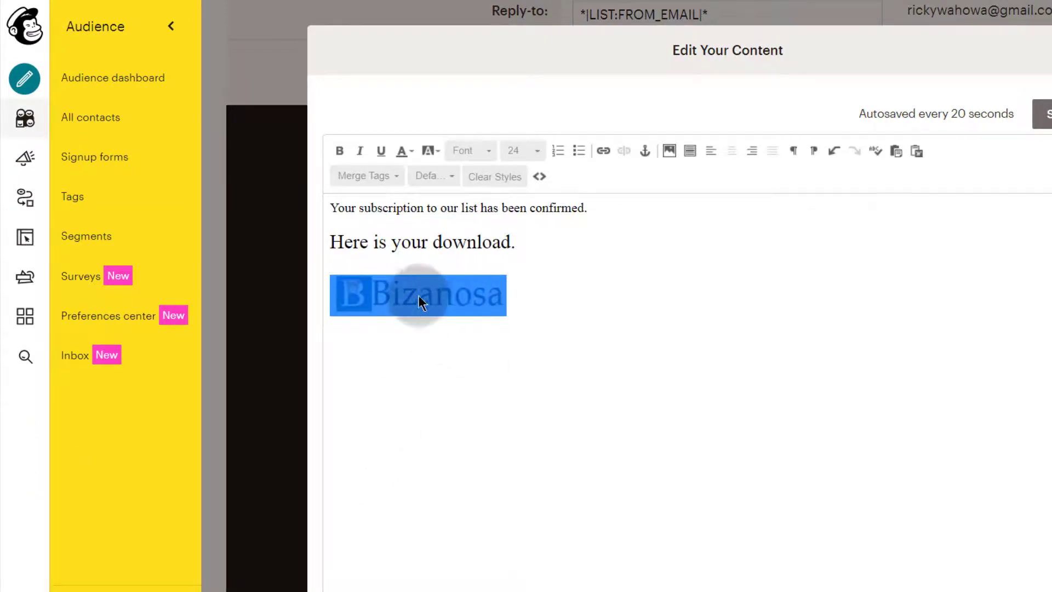
click(603, 150)
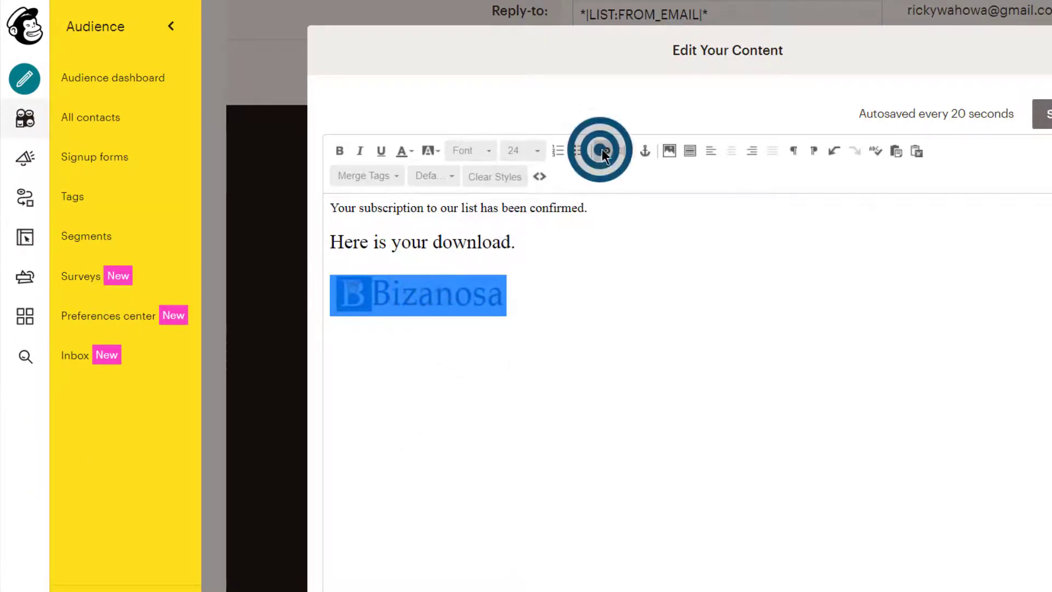
click(594, 348)
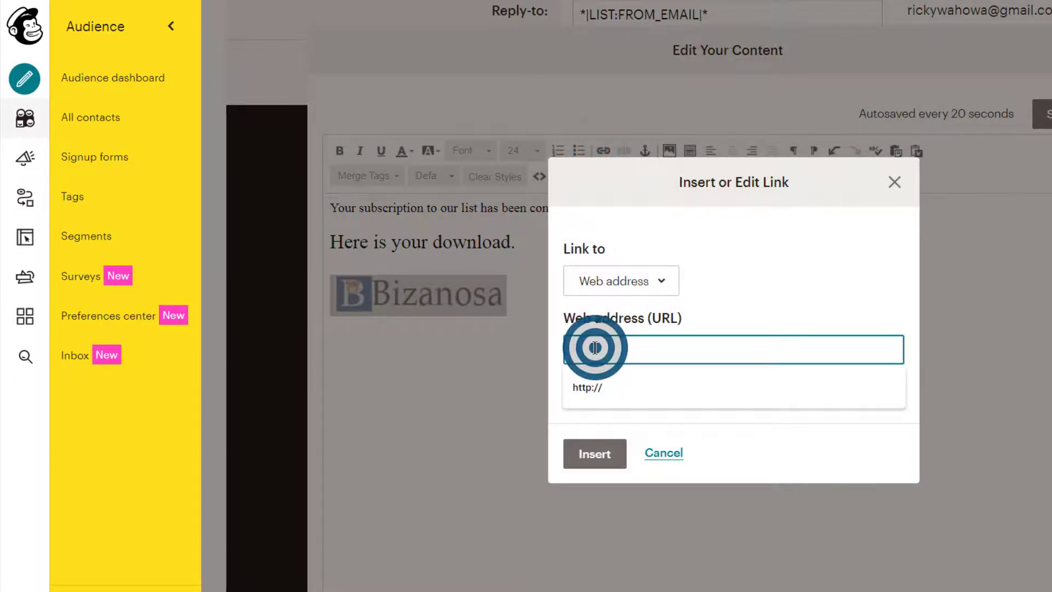
click(659, 279)
click(615, 445)
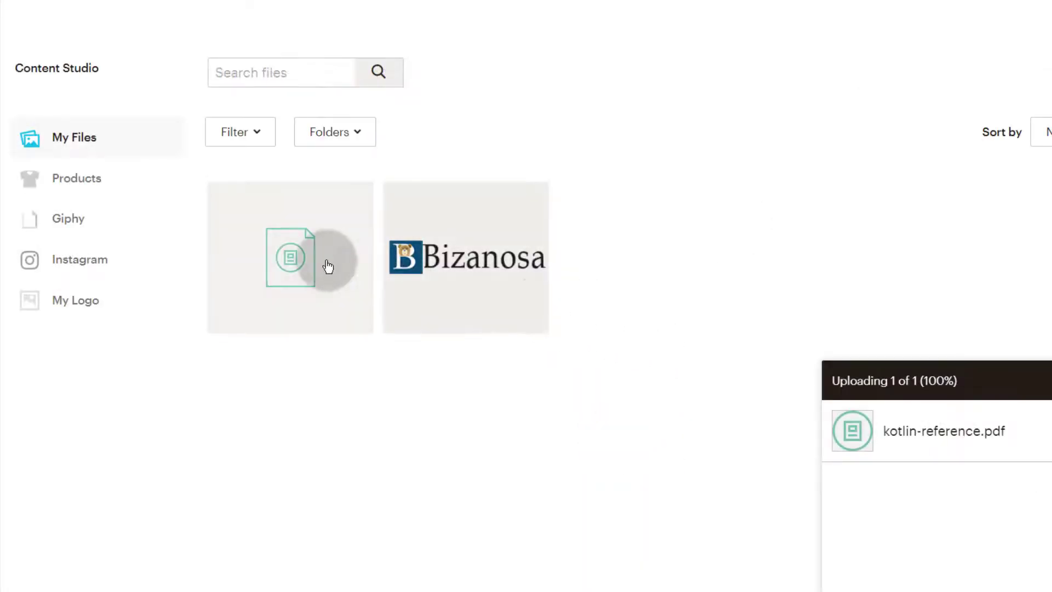
click(328, 267)
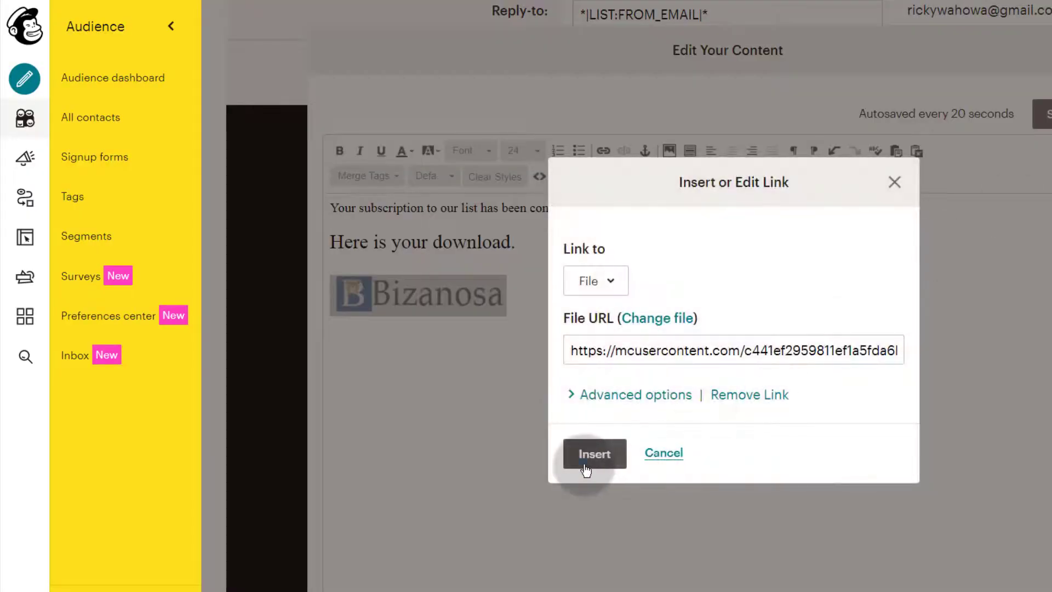
click(587, 464)
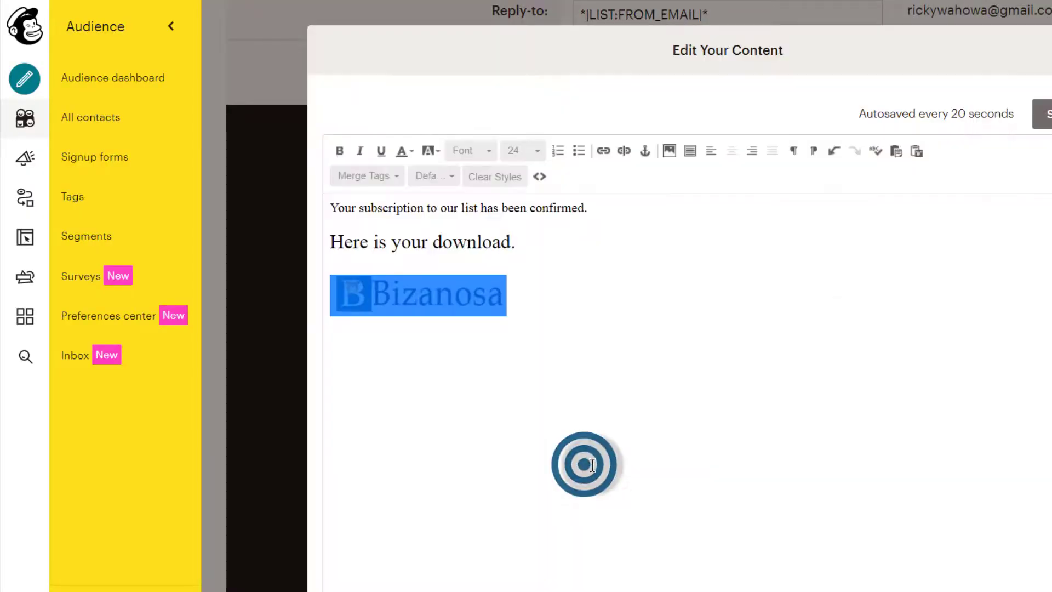
click(537, 310)
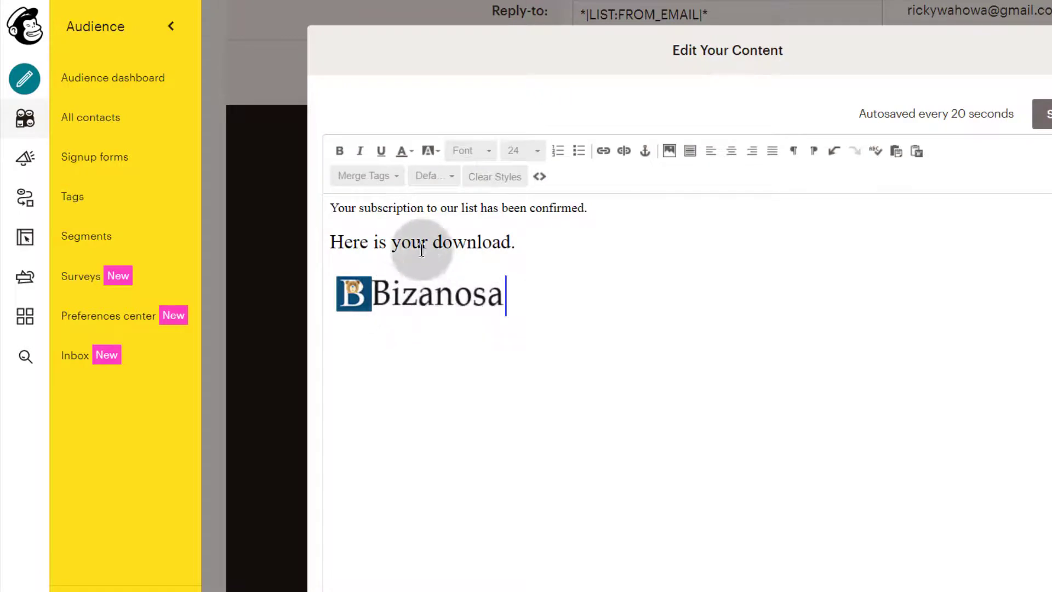
Link the 'Here is your download.' line to the kotlin-reference.pdf file
click(354, 239)
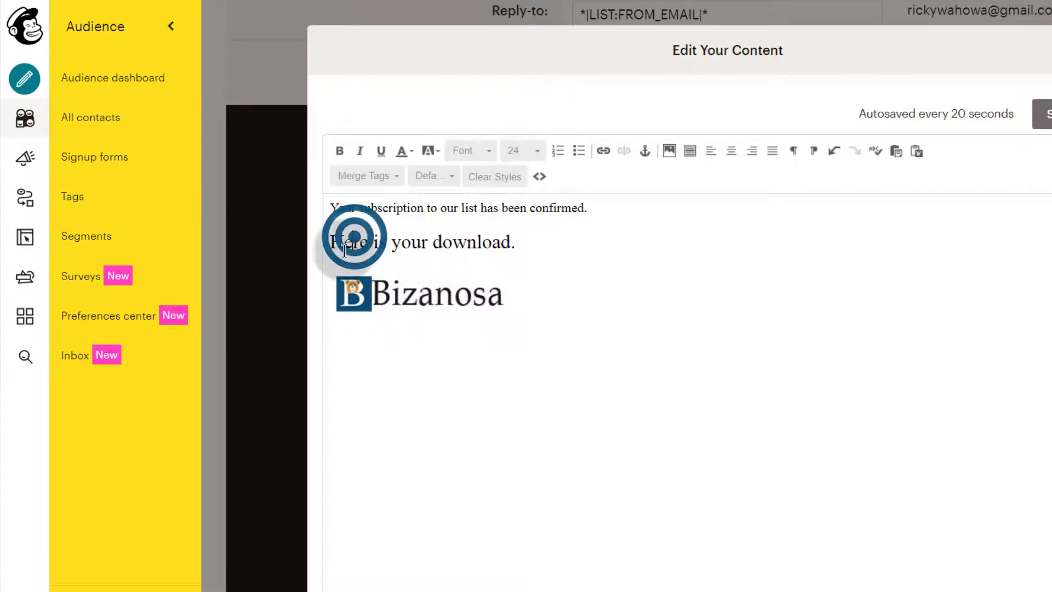
click(334, 244)
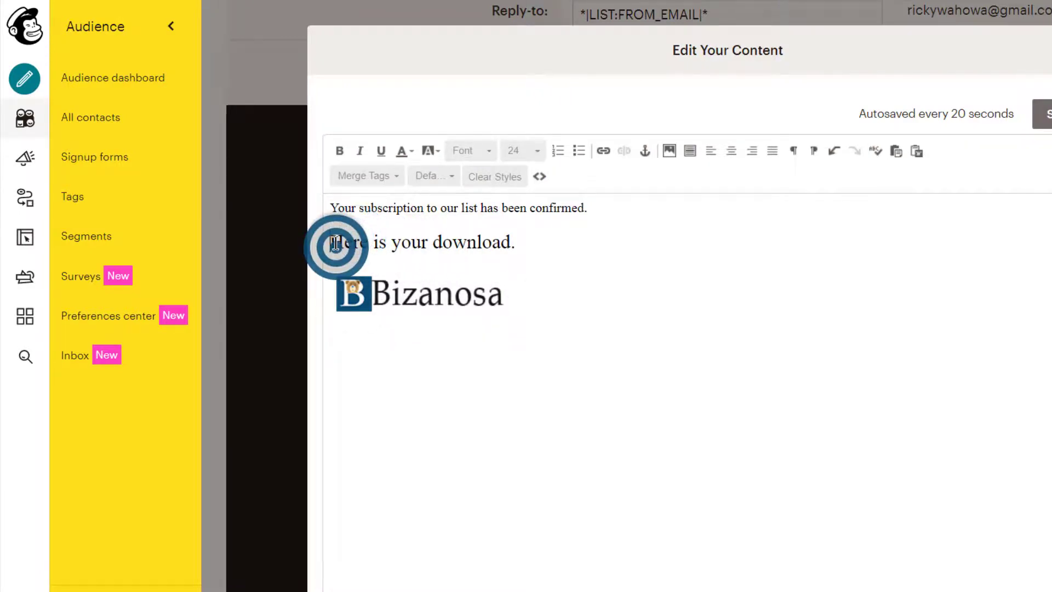
click(380, 298)
click(423, 236)
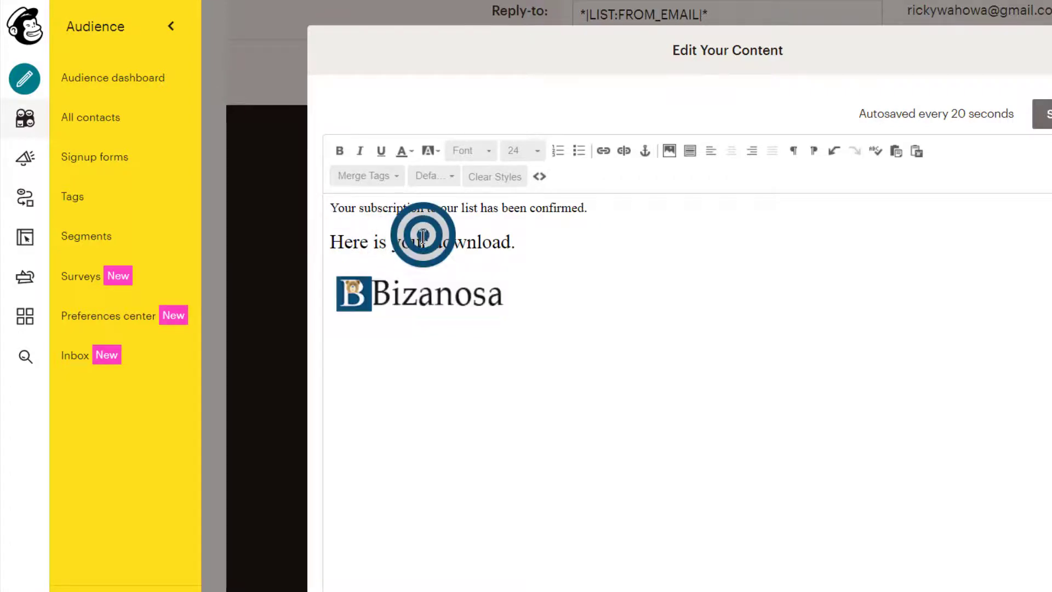
triple_click(425, 241)
key(ctrl+c)
click(605, 151)
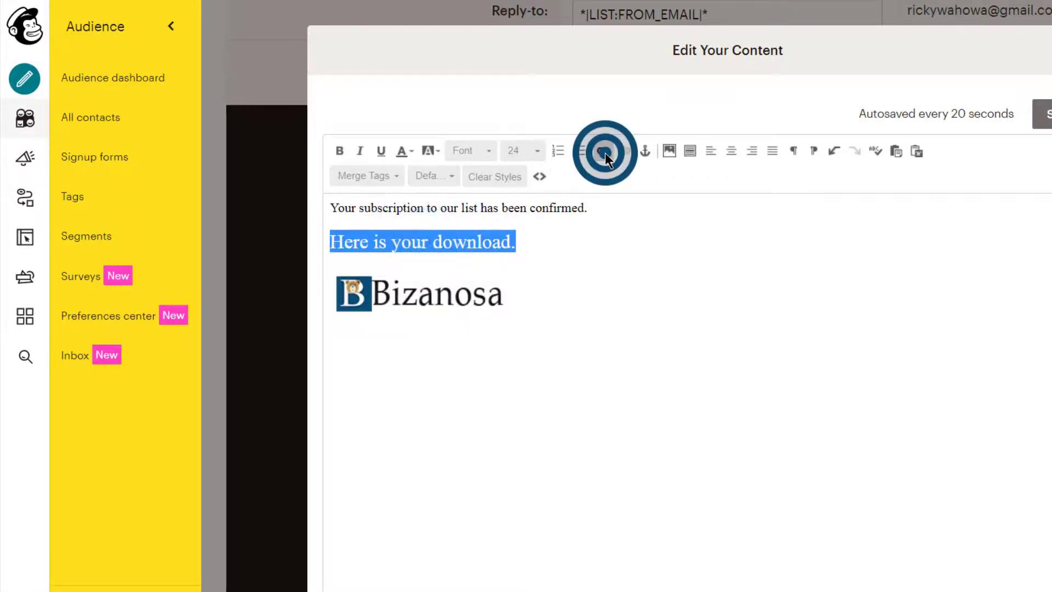
click(612, 275)
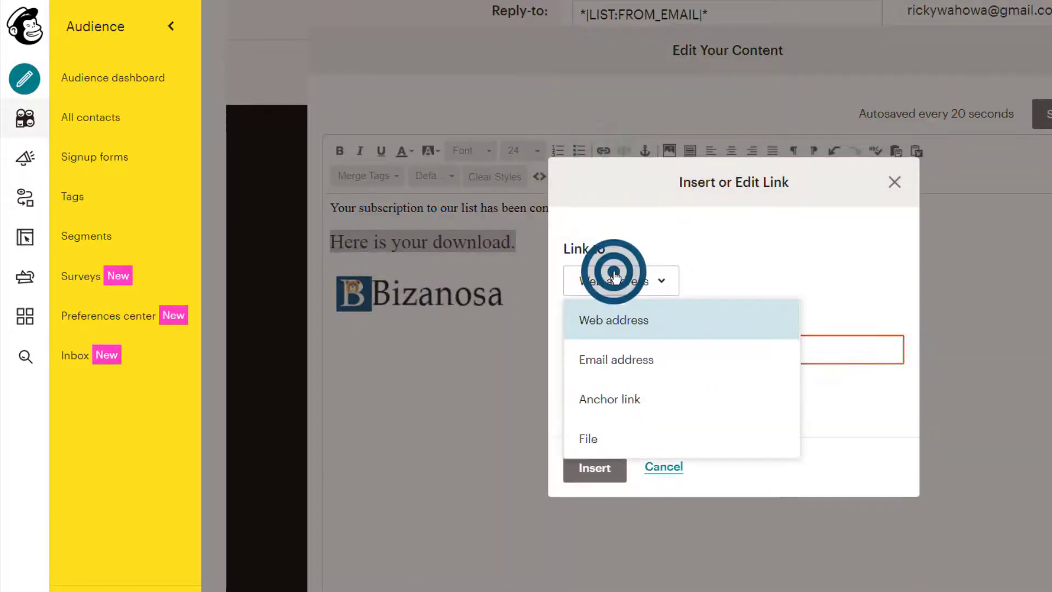
click(603, 443)
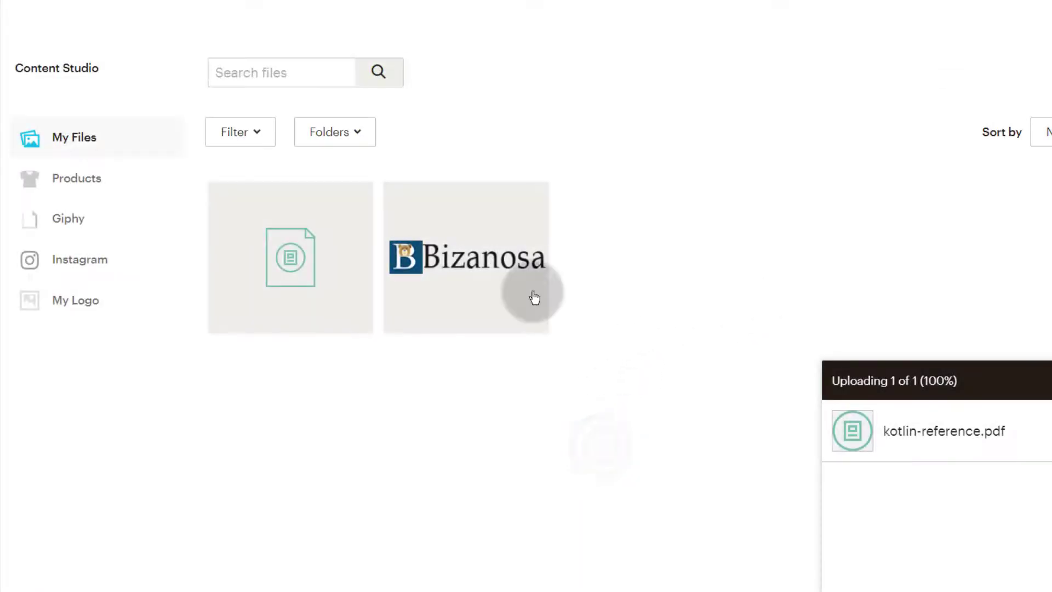
click(364, 226)
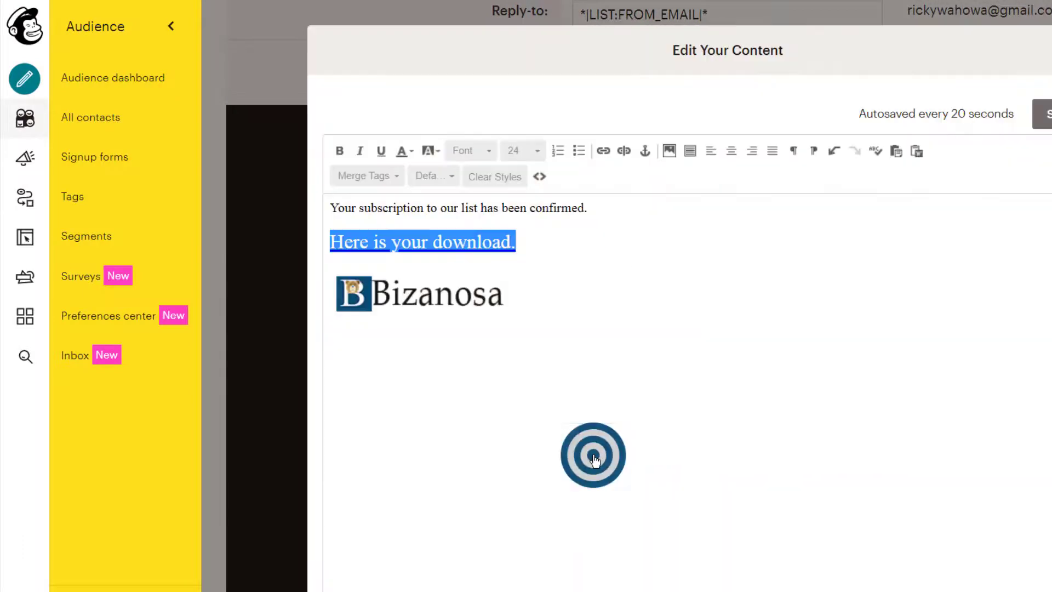
Append ' >>' to the download link text and save the email content
click(524, 265)
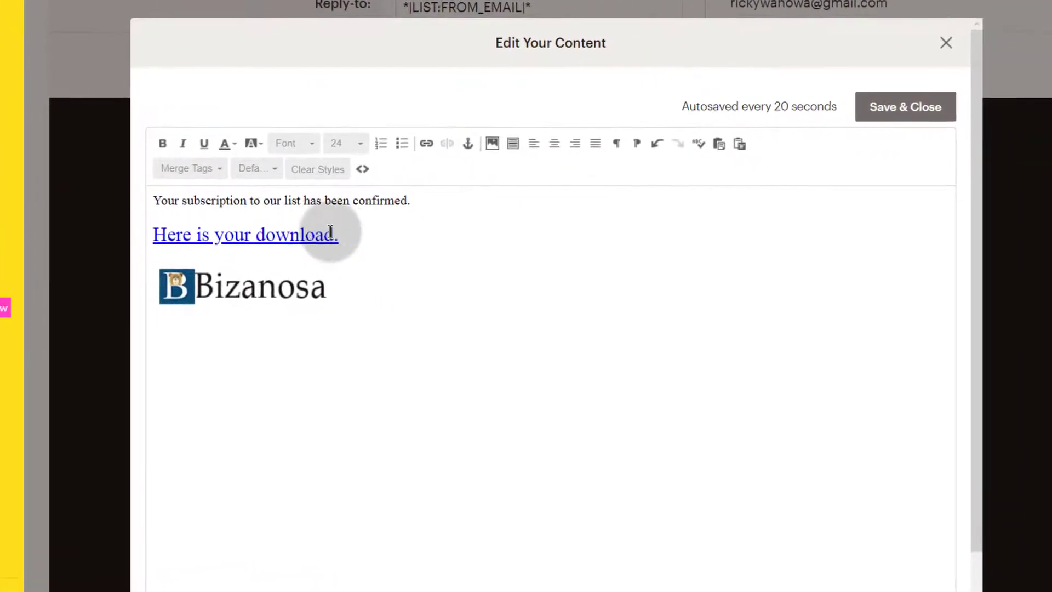
click(477, 241)
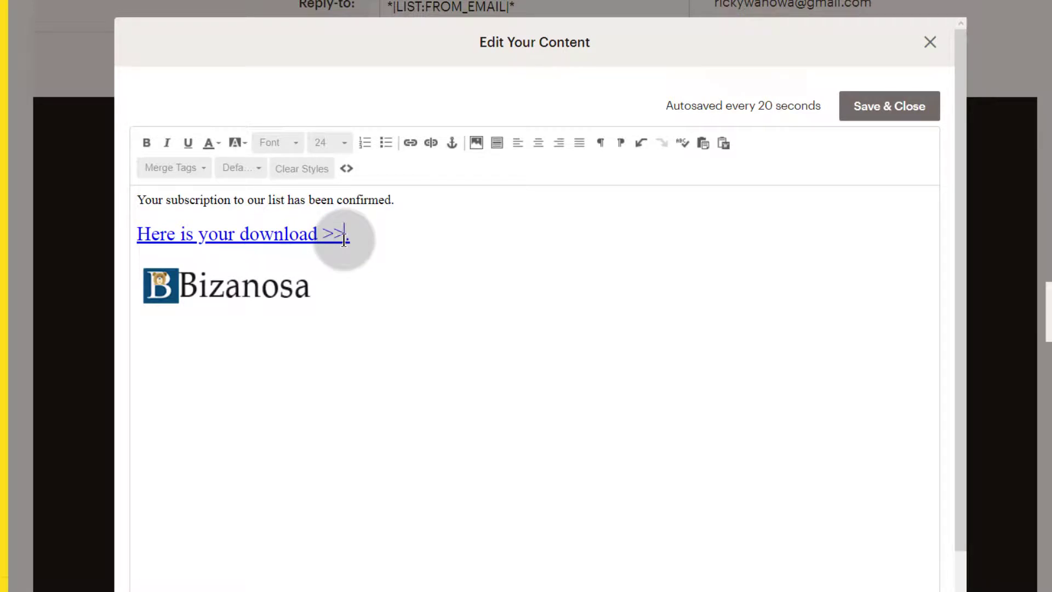
click(381, 241)
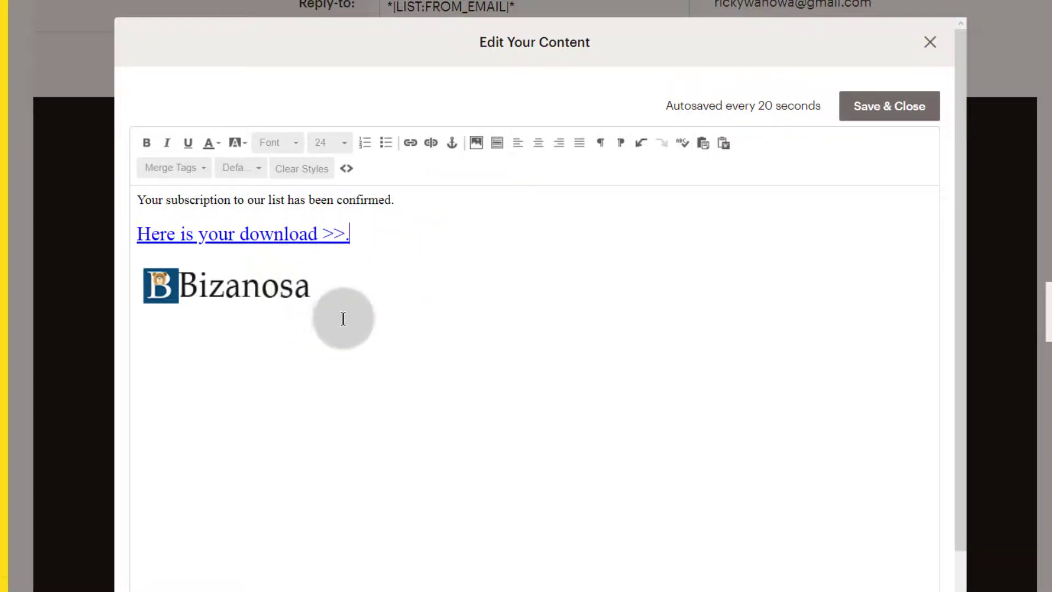
click(879, 107)
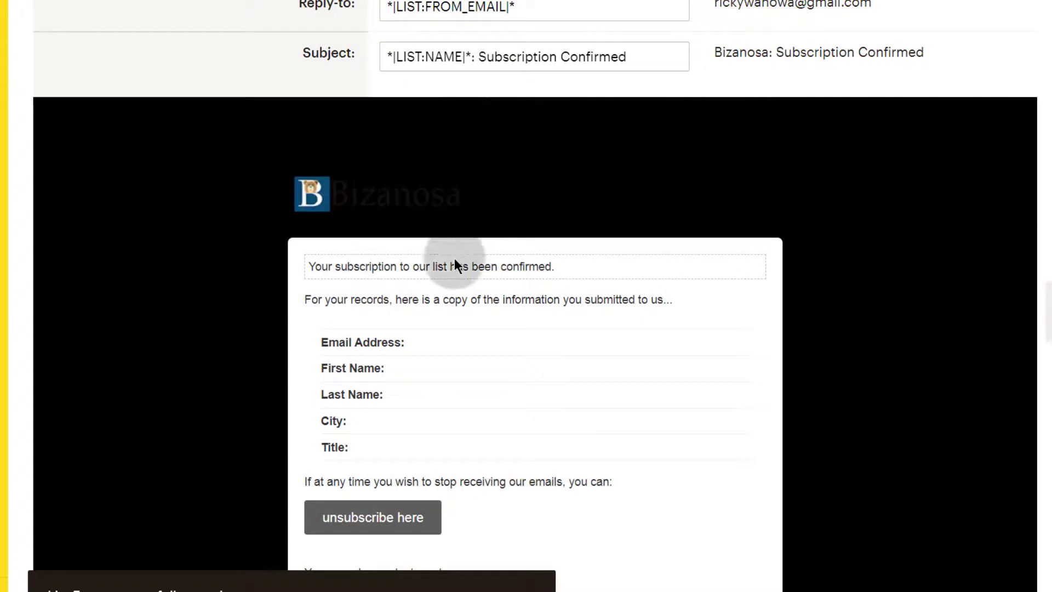
Switch the form builder to the Confirmation thank you page
scroll(454, 258, down, 3)
scroll(439, 448, up, 3)
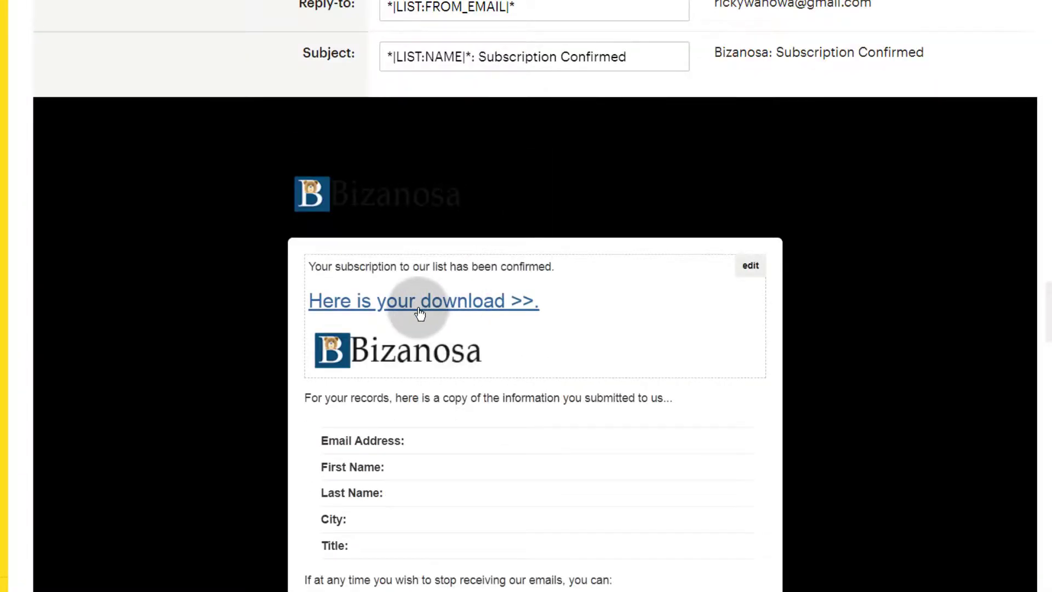
scroll(420, 309, down, 5)
scroll(422, 307, up, 5)
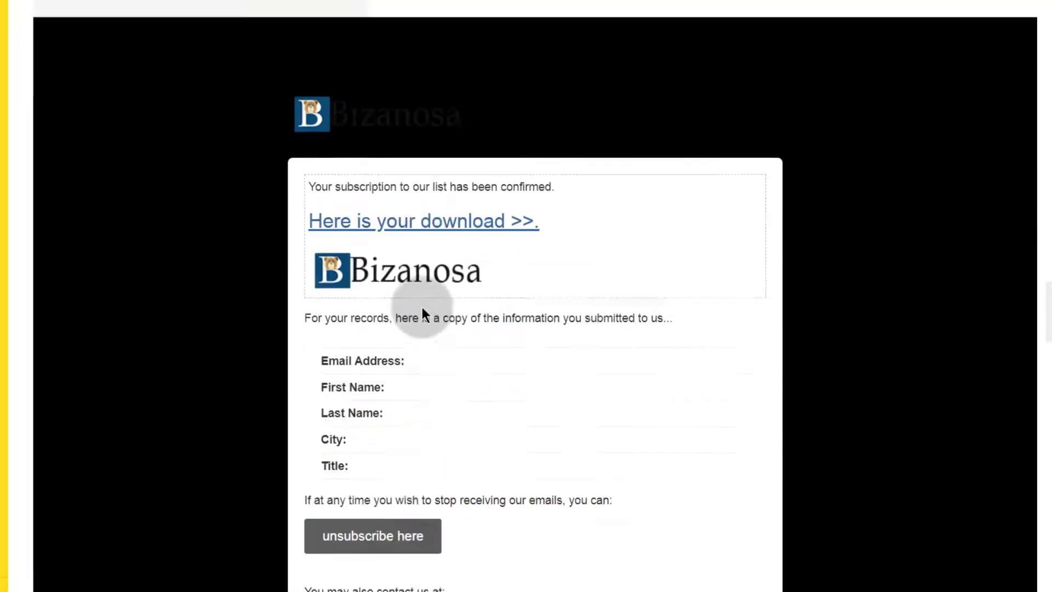
scroll(411, 321, up, 8)
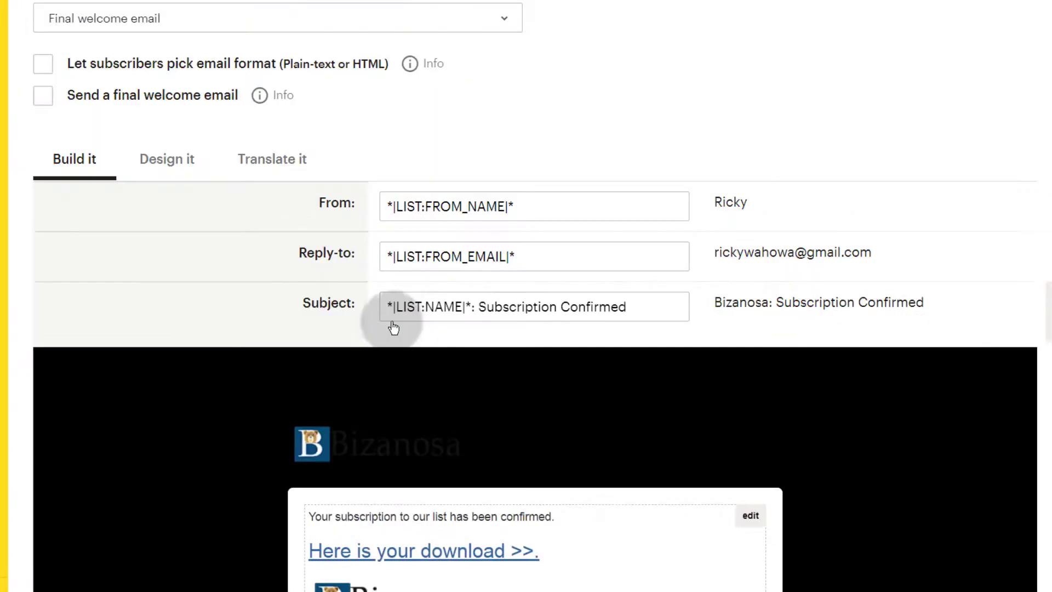
click(285, 266)
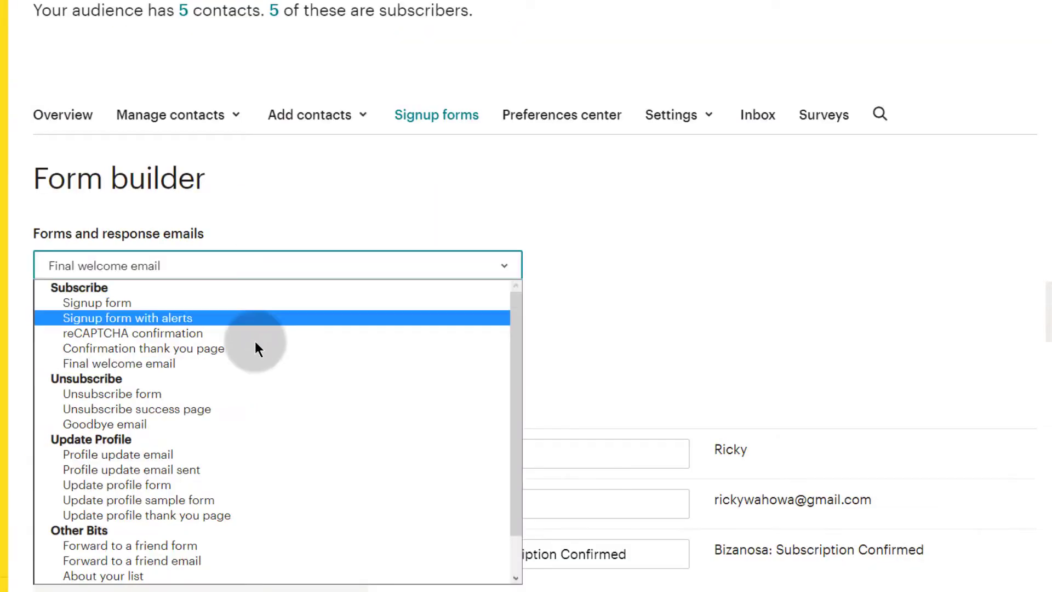
click(147, 349)
scroll(494, 353, down, 12)
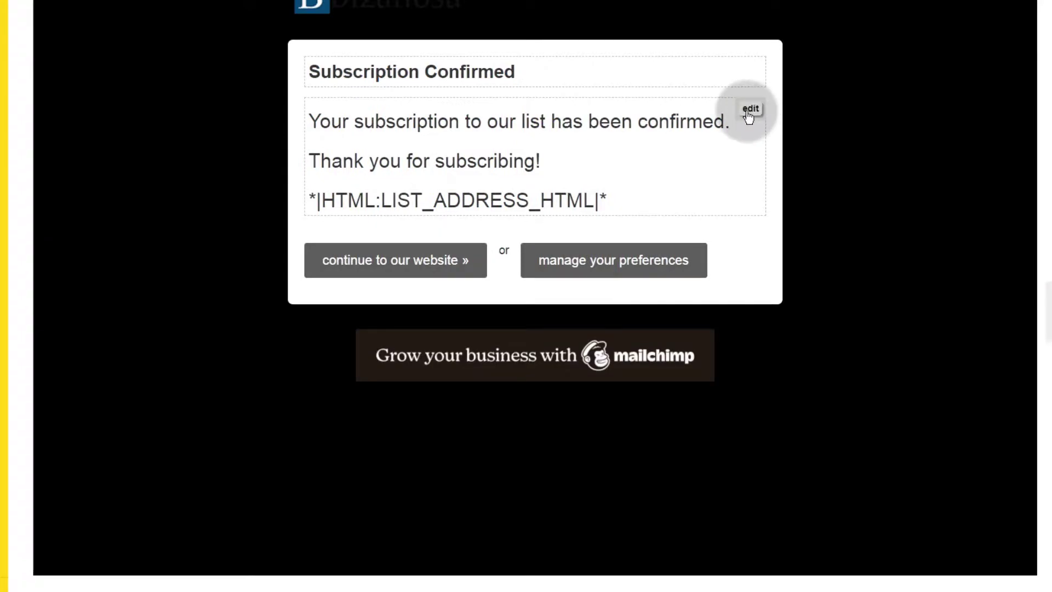
Paste the download link on a new line under 'Thank you for subscribing!' and save
click(750, 110)
click(376, 241)
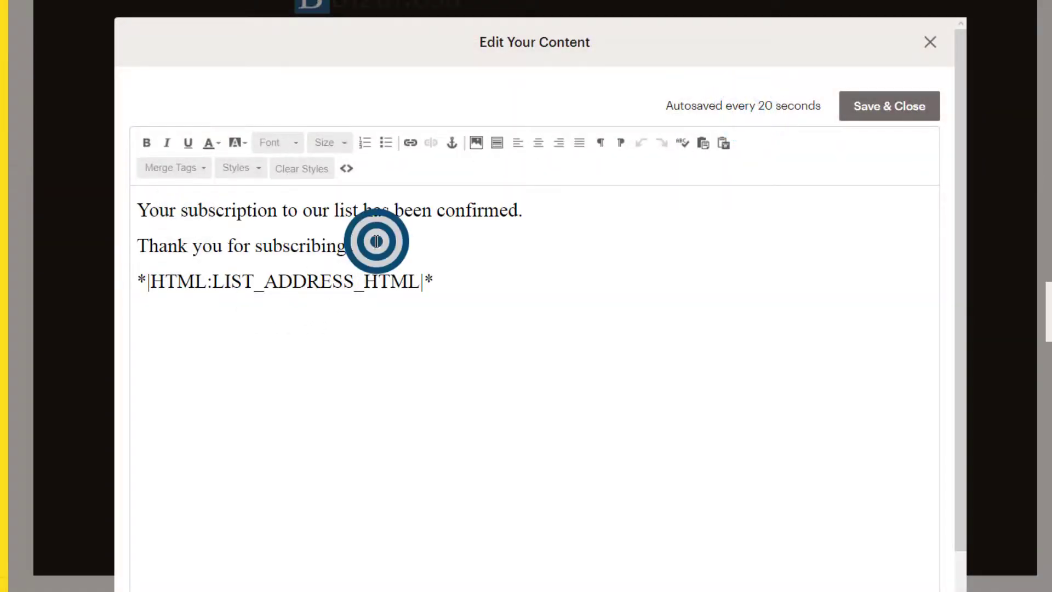
key(Return)
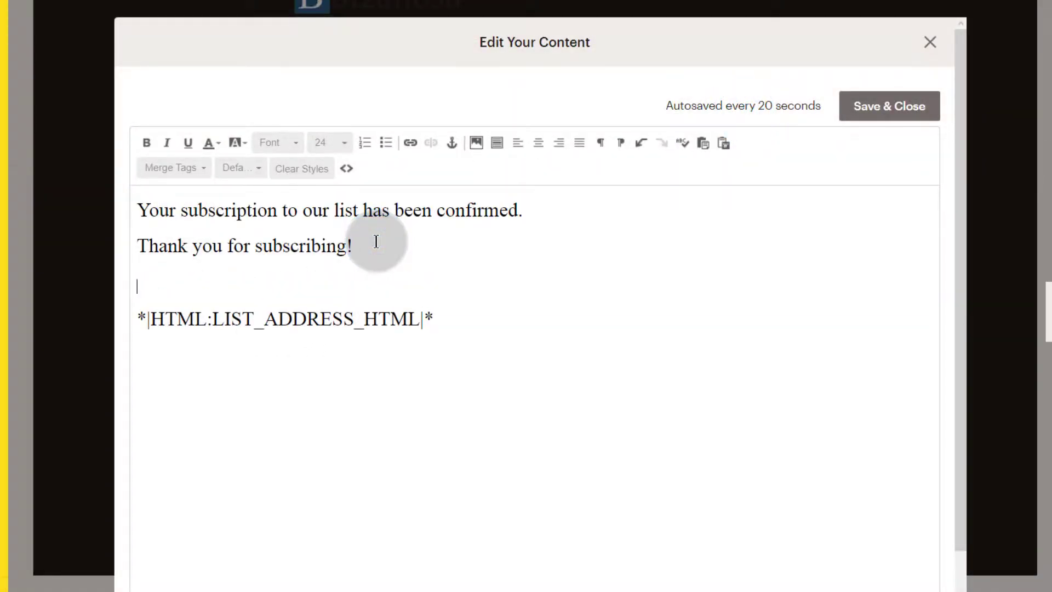
key(ctrl+v)
key(Return)
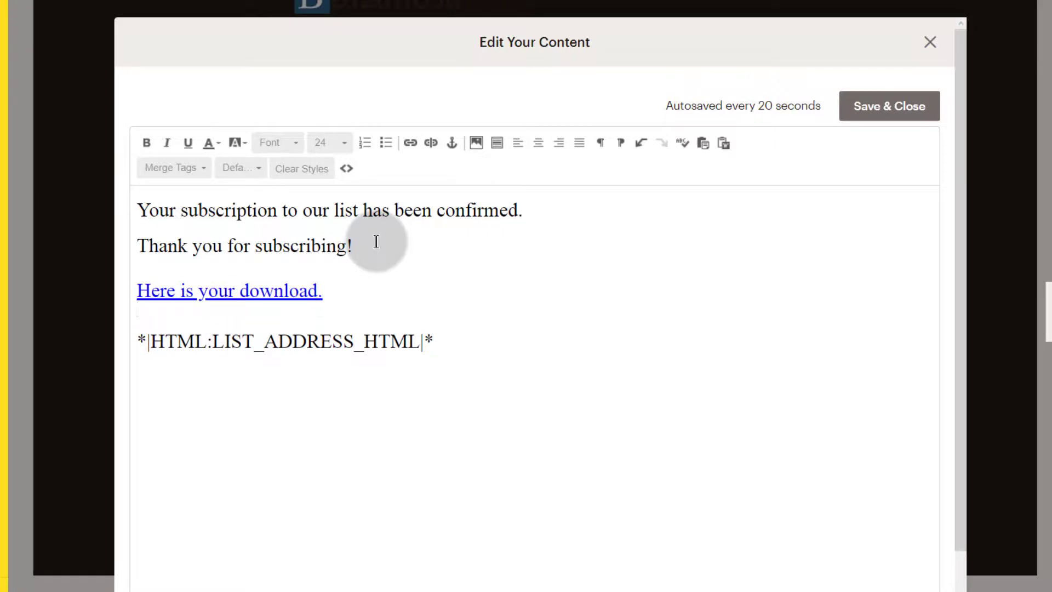
click(873, 104)
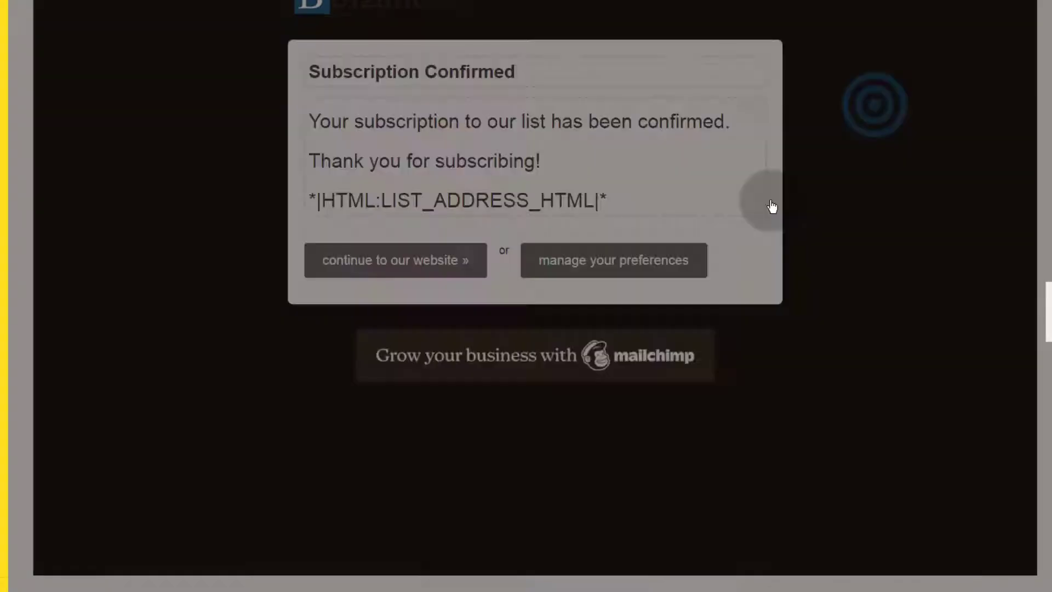
scroll(439, 343, up, 10)
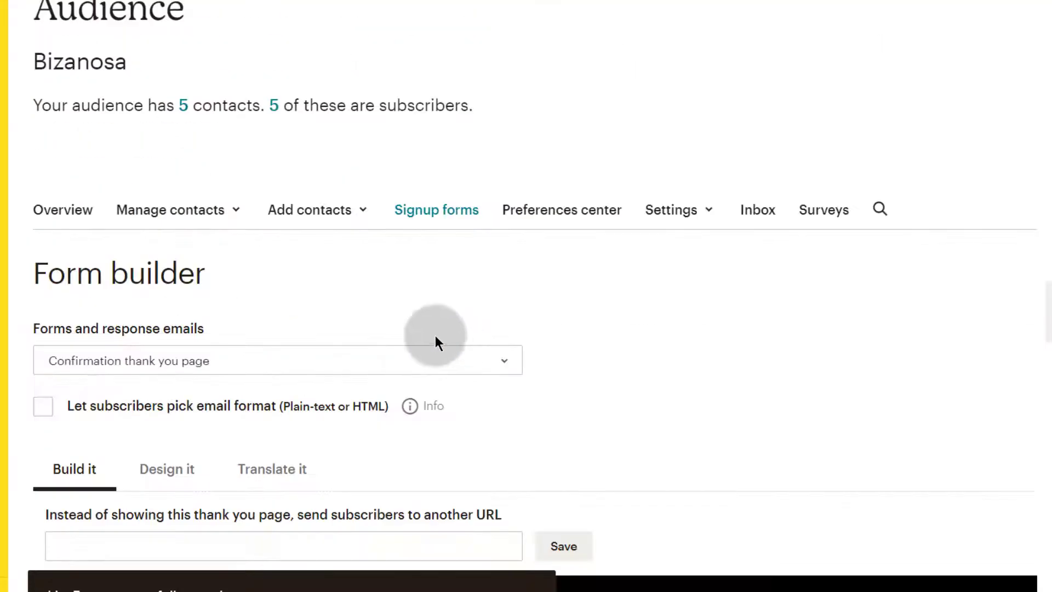
Switch the form builder back to the Signup form
scroll(141, 458, down, 3)
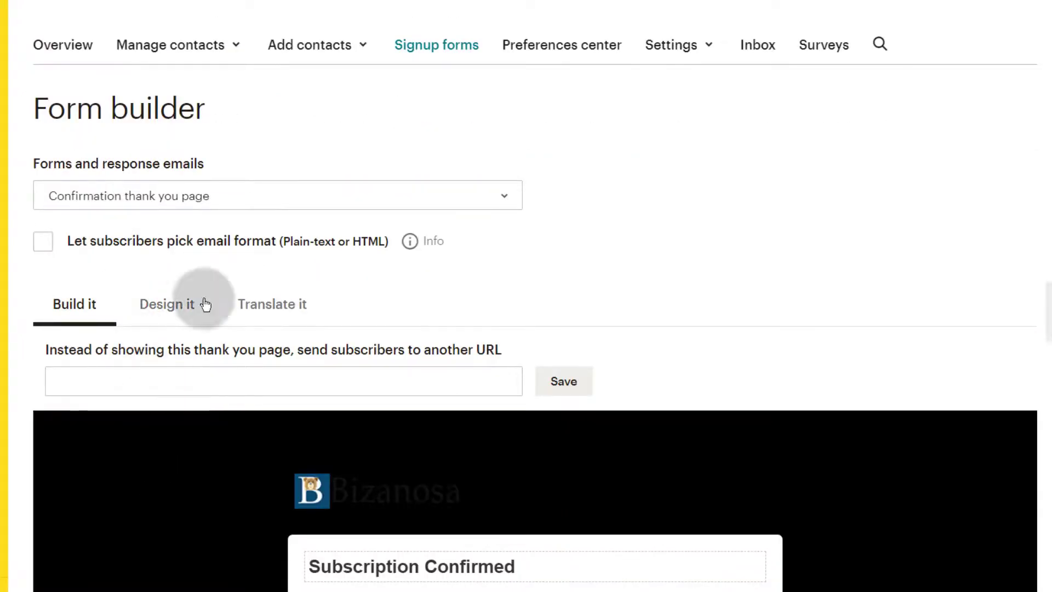
click(218, 199)
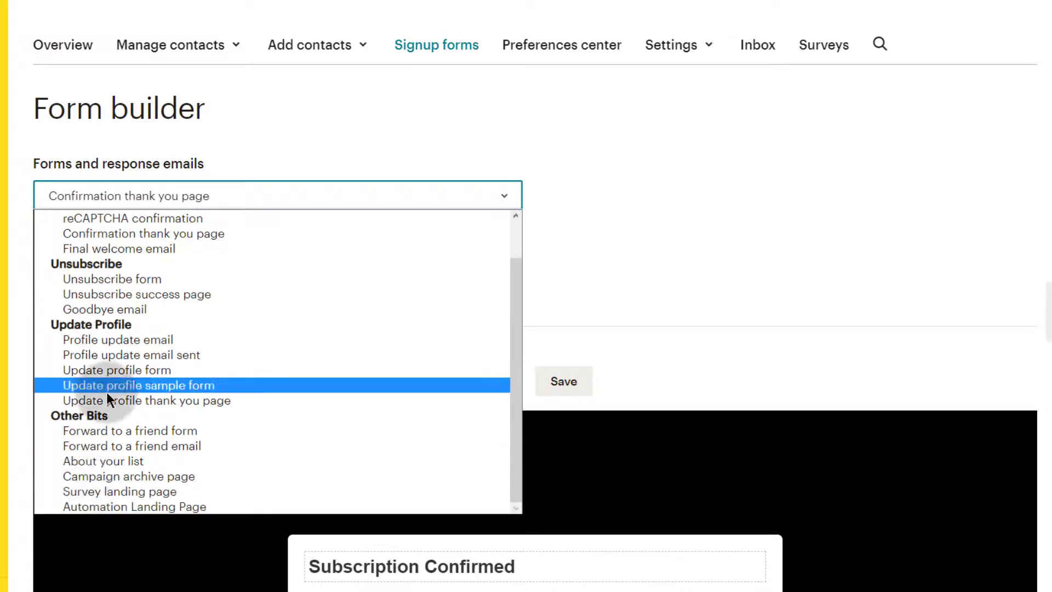
scroll(107, 483, up, 1)
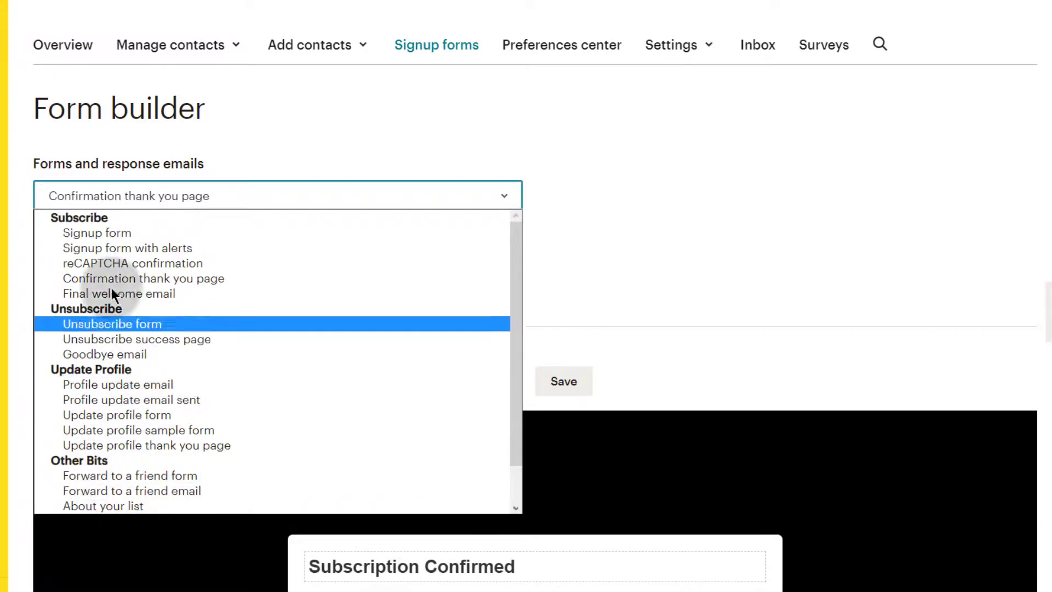
click(96, 233)
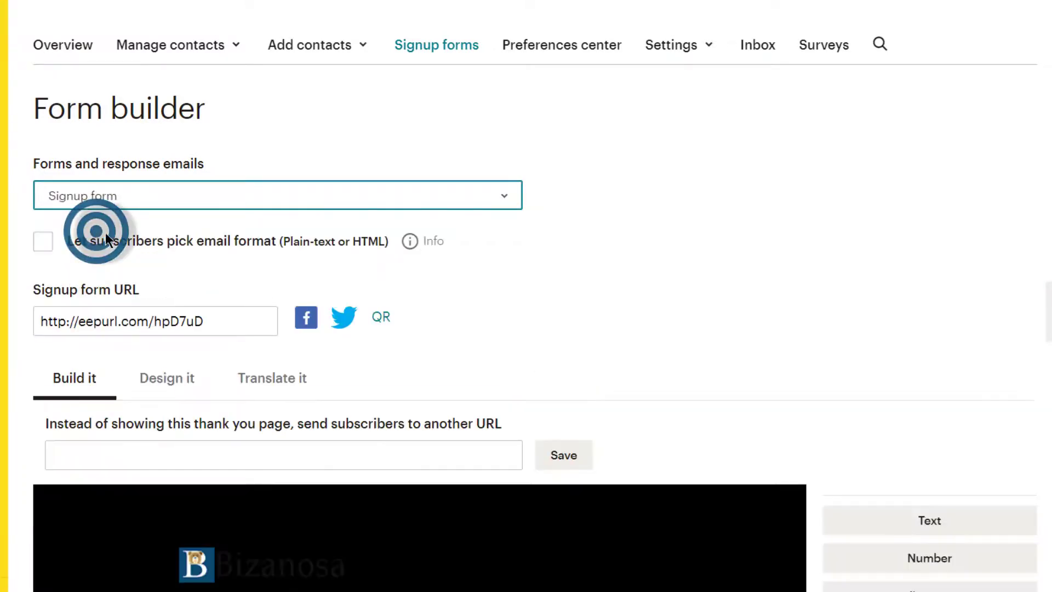
scroll(239, 306, down, 3)
drag(207, 159, 42, 169)
right_click(55, 158)
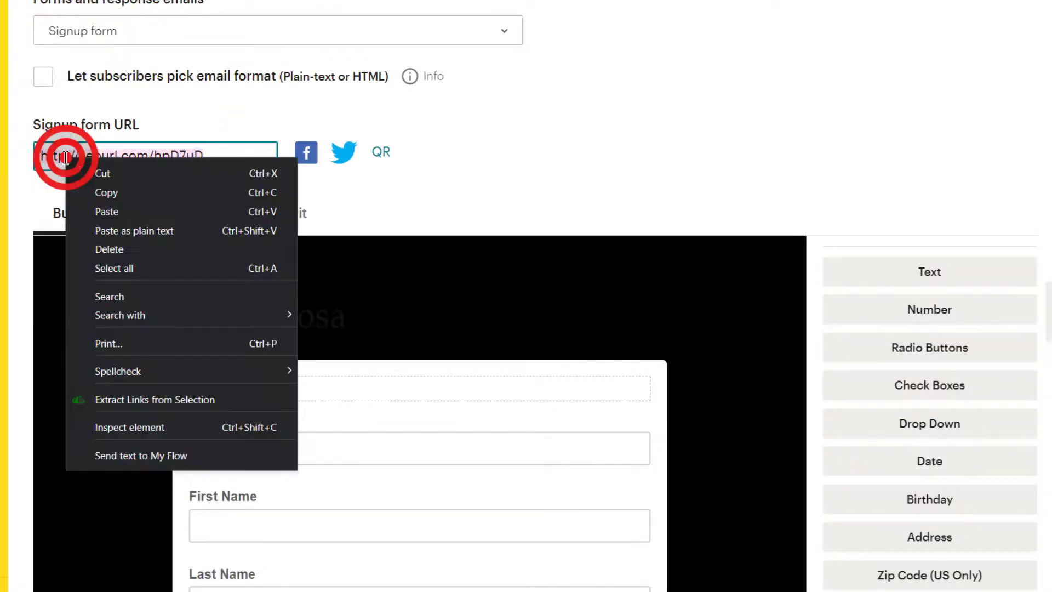
click(104, 190)
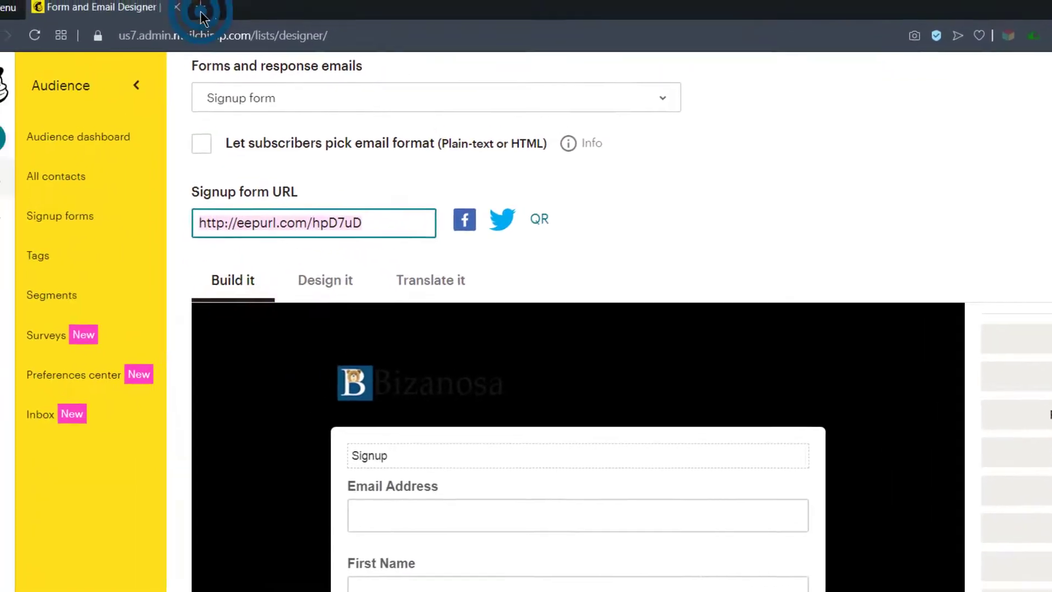
click(203, 12)
right_click(252, 42)
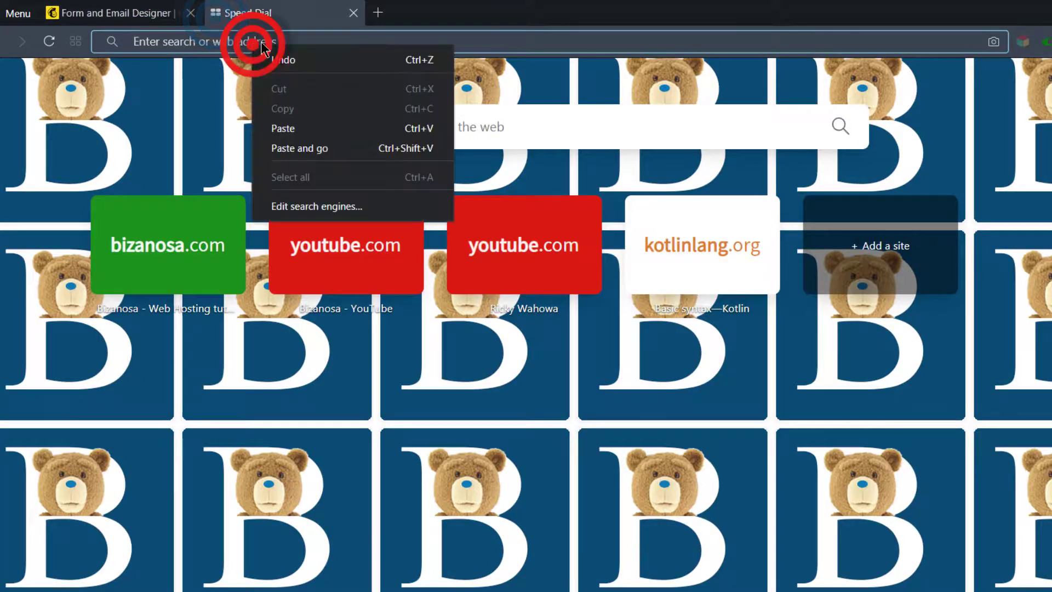
click(323, 149)
click(436, 238)
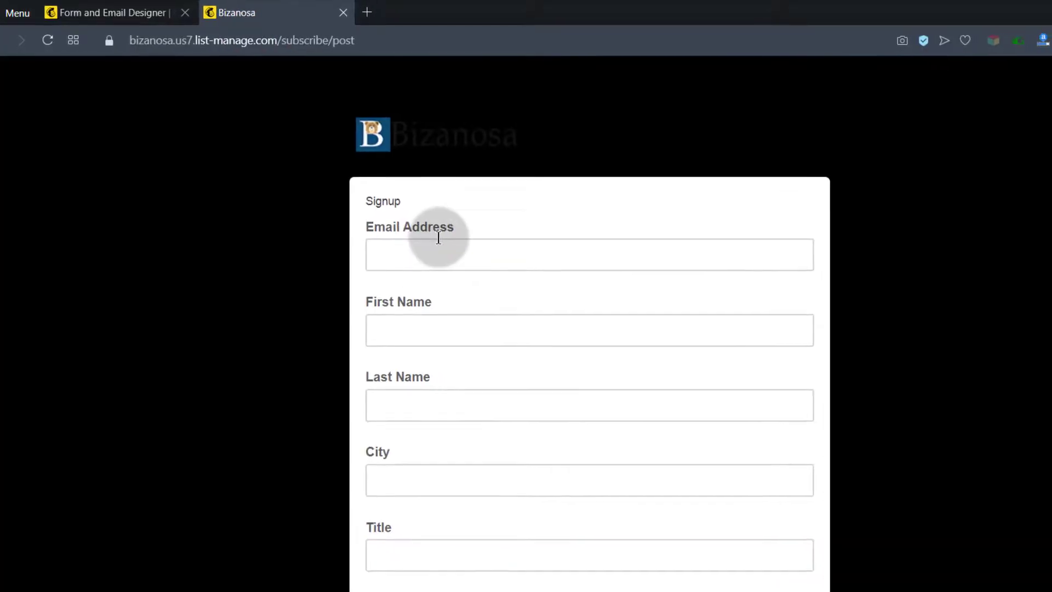
click(405, 279)
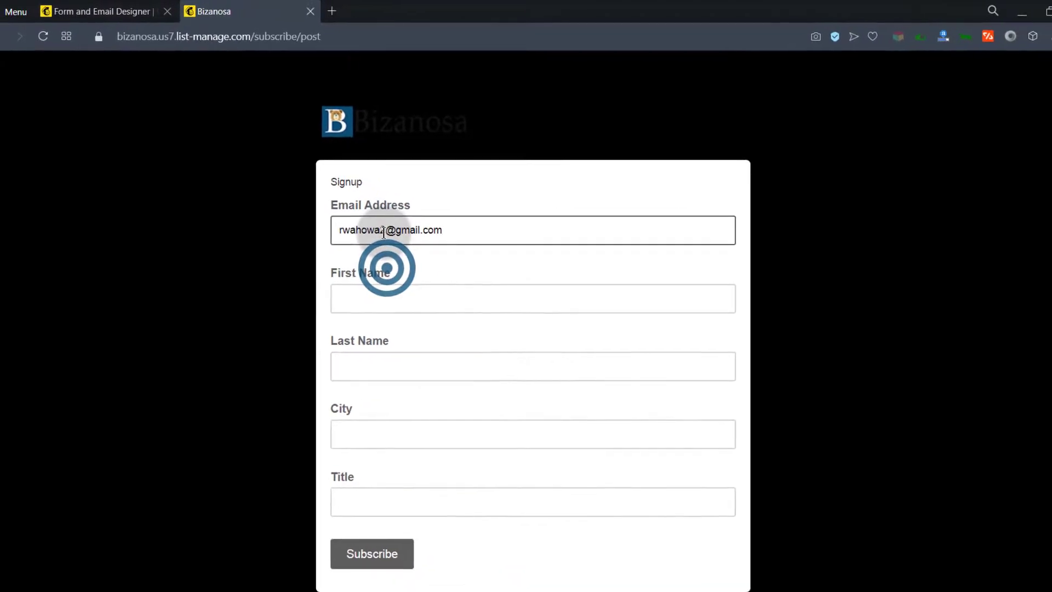
click(383, 529)
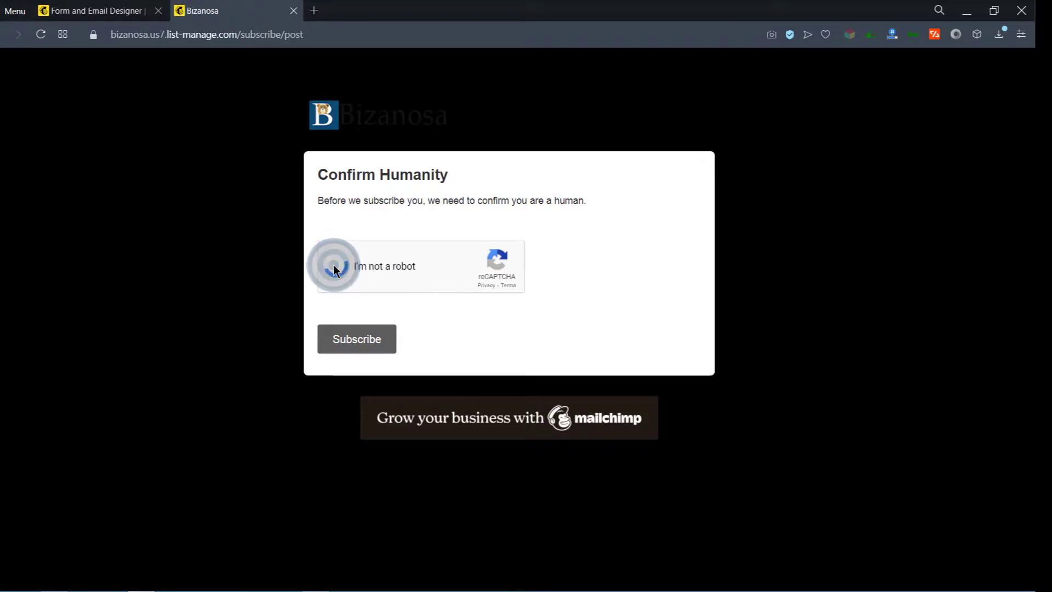
click(372, 339)
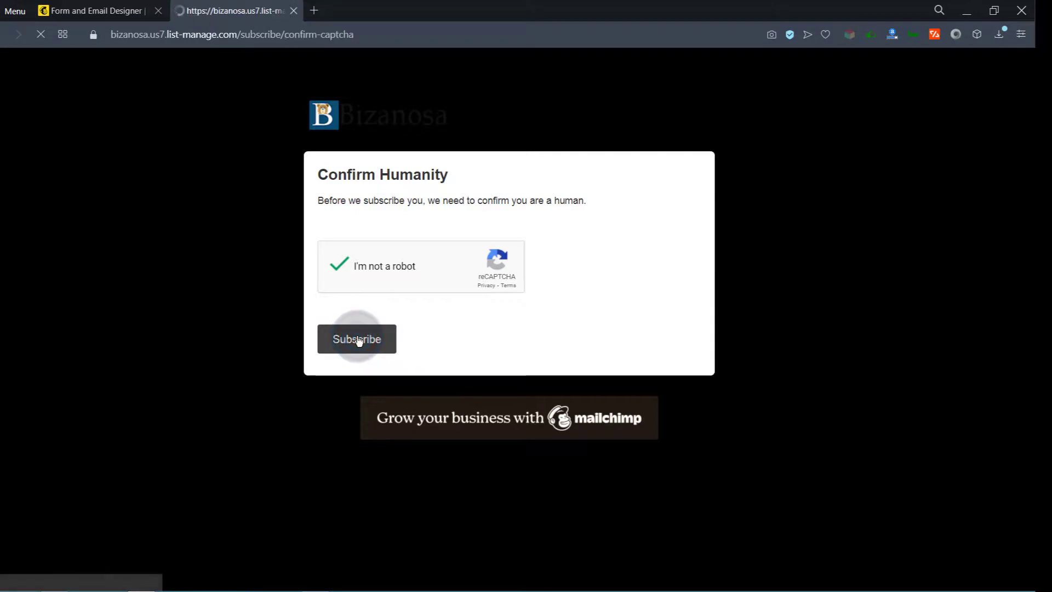
click(339, 265)
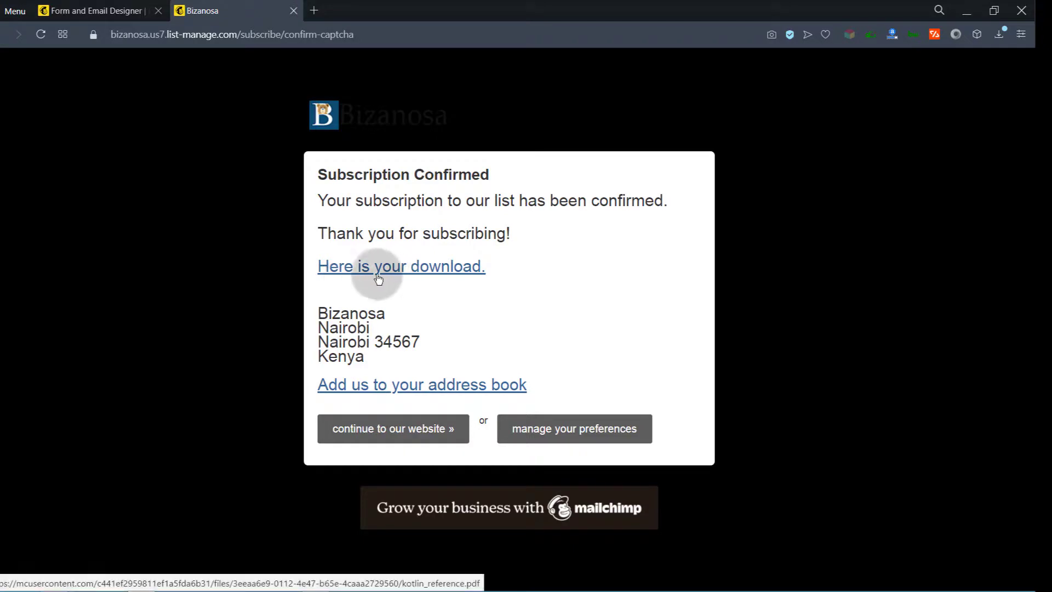
Open kotlin_reference.pdf from the download link, cancel saving it, and close its tab
click(402, 272)
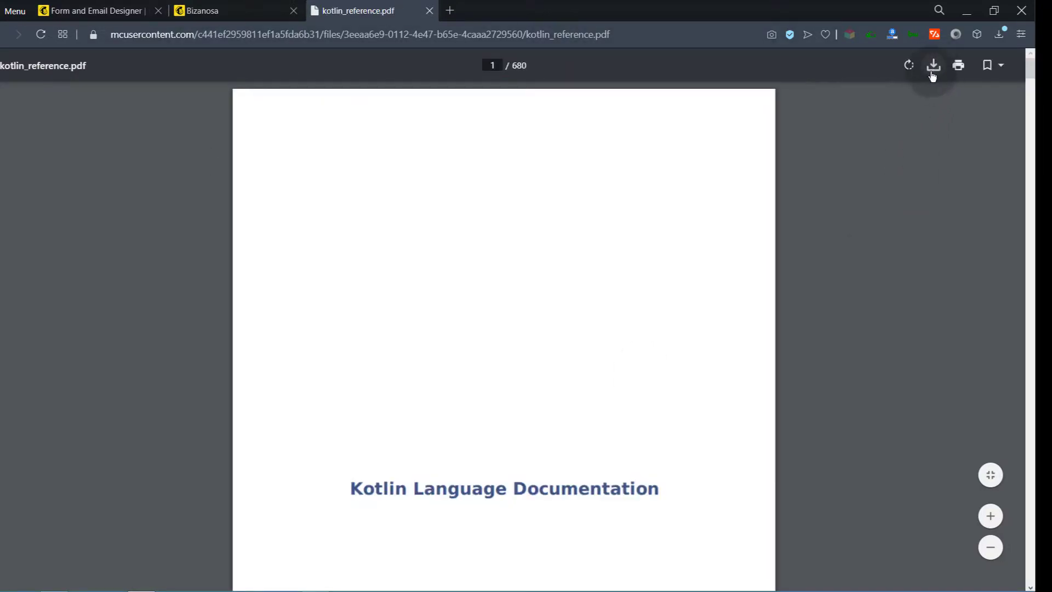
click(933, 67)
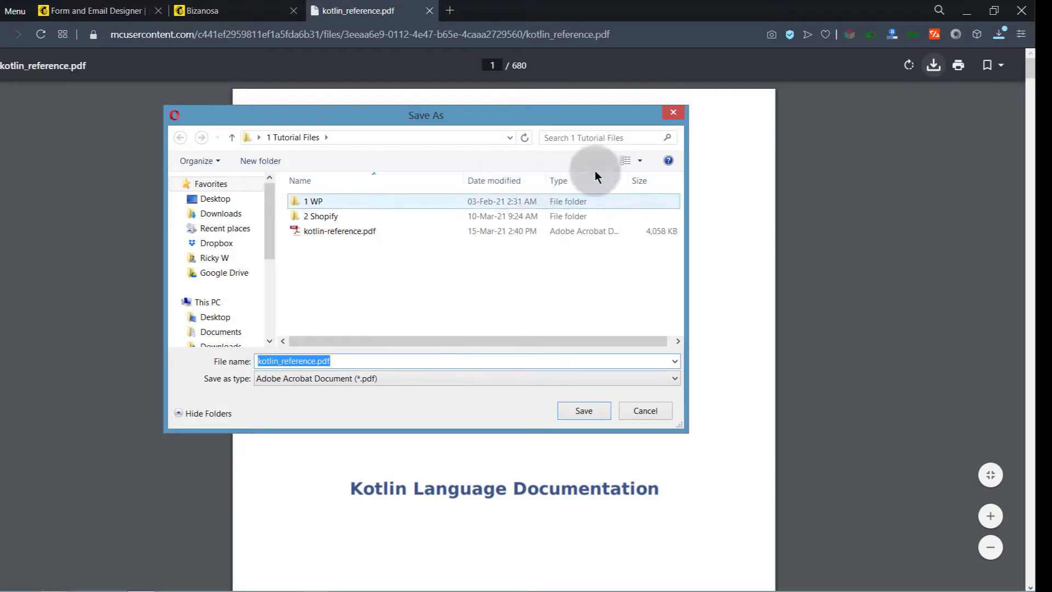
click(673, 113)
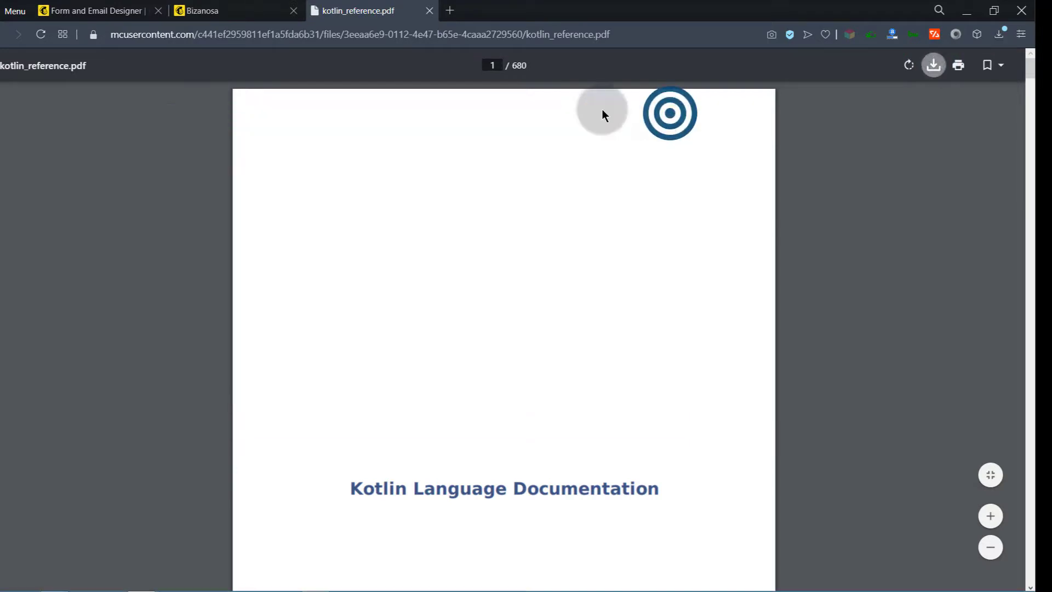
click(429, 12)
click(116, 16)
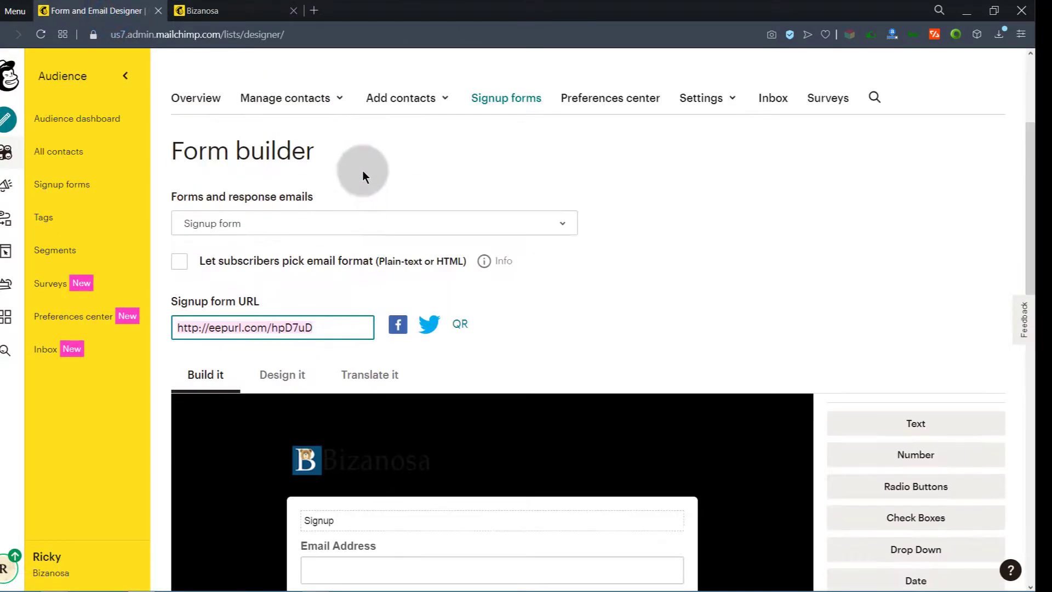
Enable 'Send a final welcome email' on the Final welcome email and review its preview
click(258, 221)
click(259, 307)
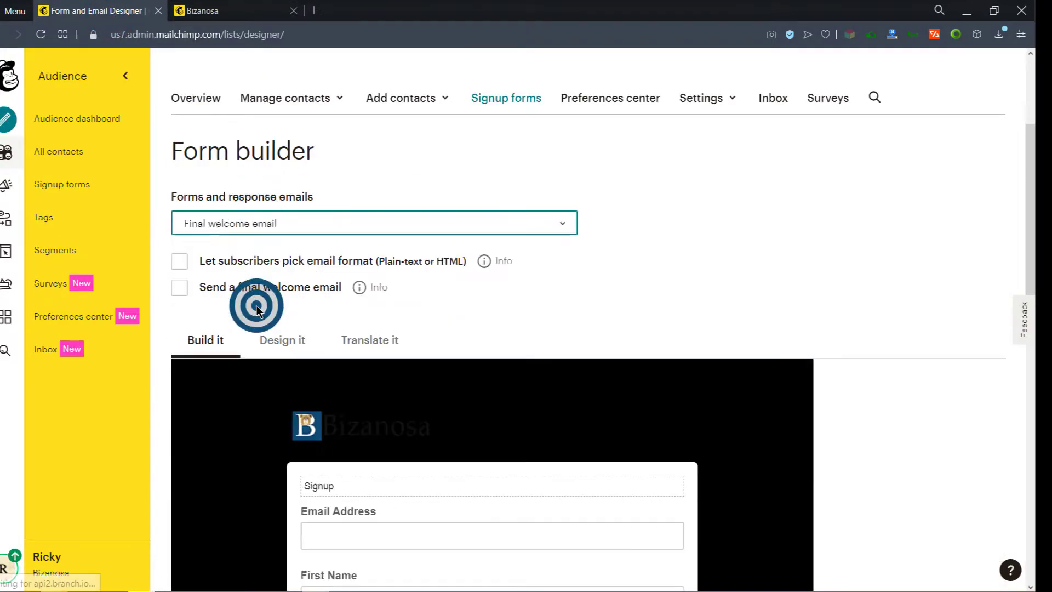
click(181, 290)
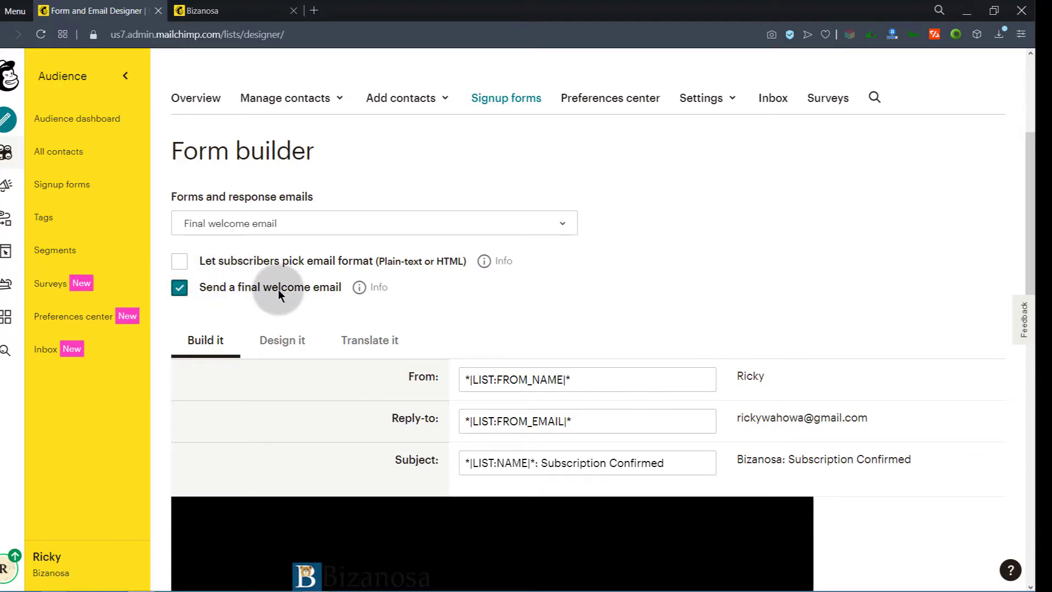
scroll(700, 313, down, 10)
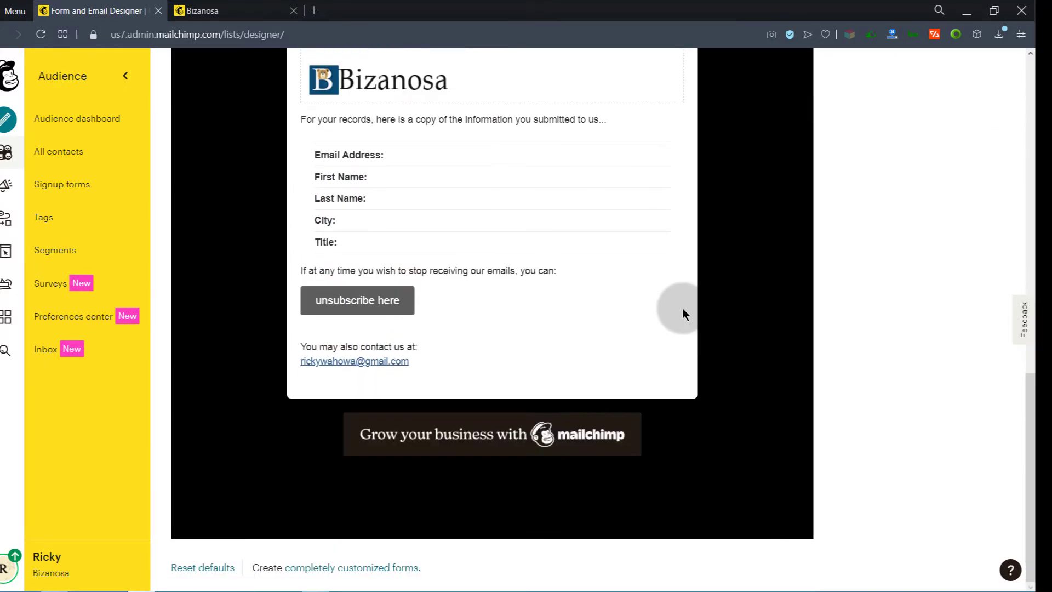
scroll(682, 308, up, 12)
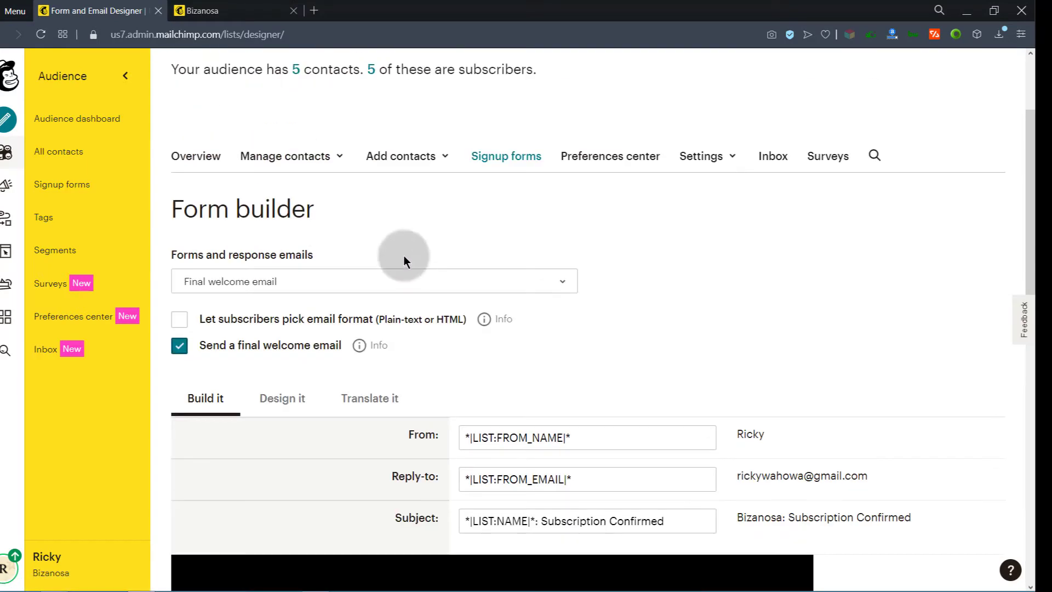
Switch the form builder back to the Signup form
click(268, 284)
click(244, 311)
scroll(605, 312, down, 9)
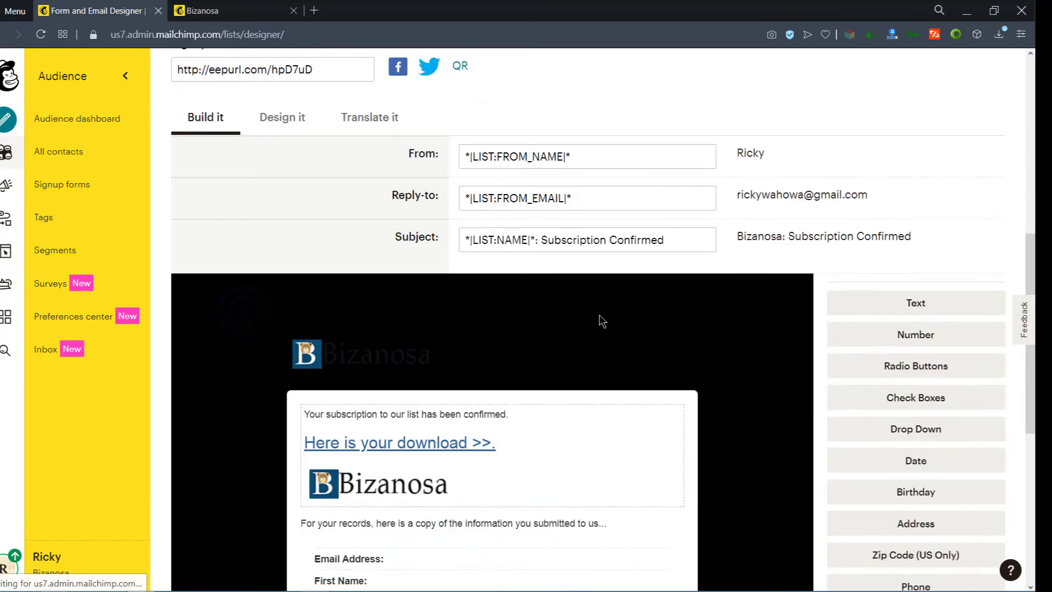
scroll(322, 337, up, 10)
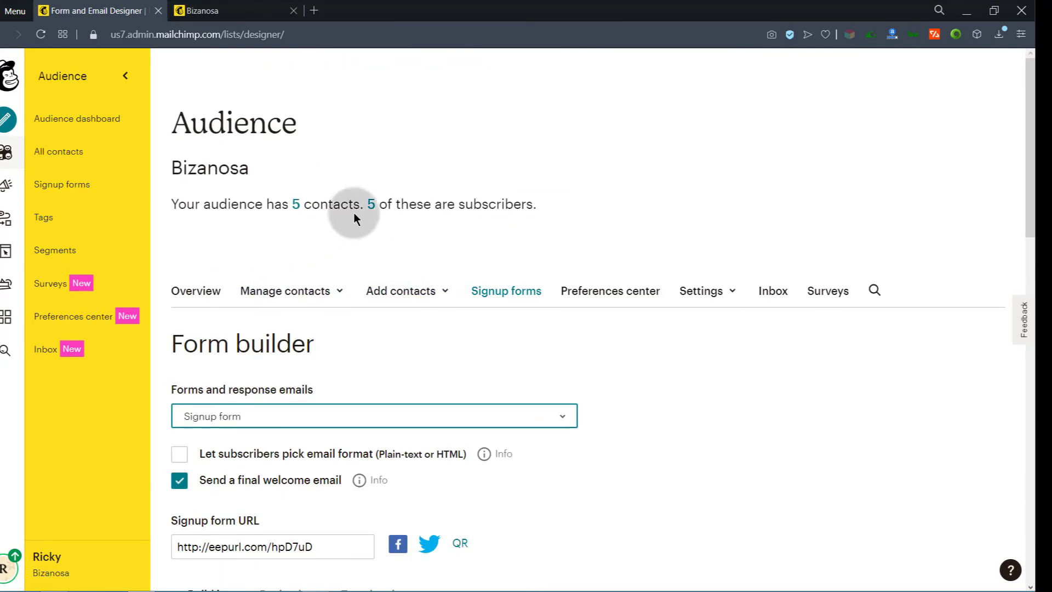
Return to the Bizanosa tab showing the Subscription Confirmed page
click(218, 11)
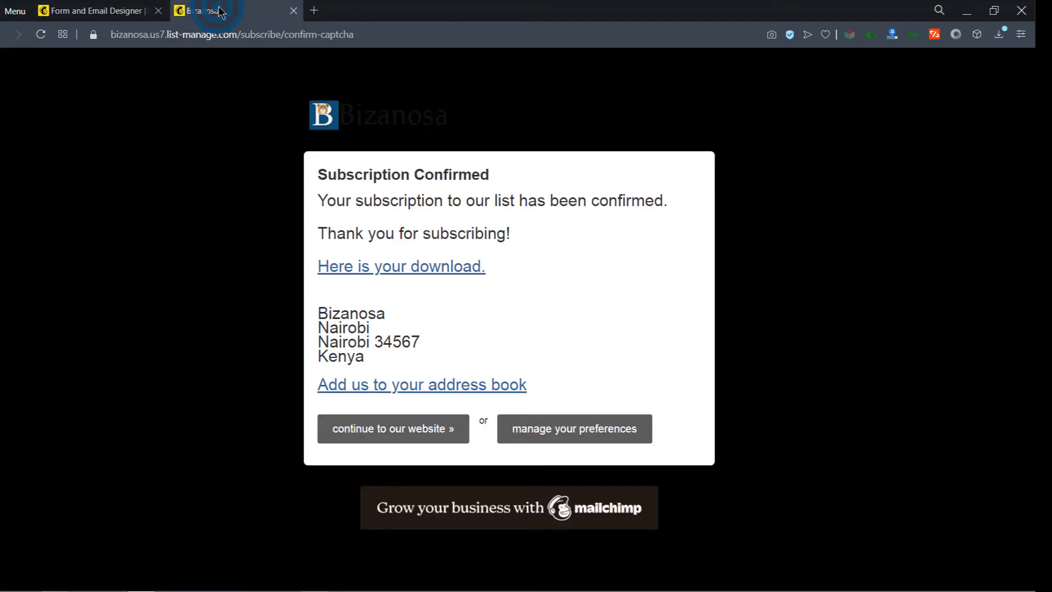